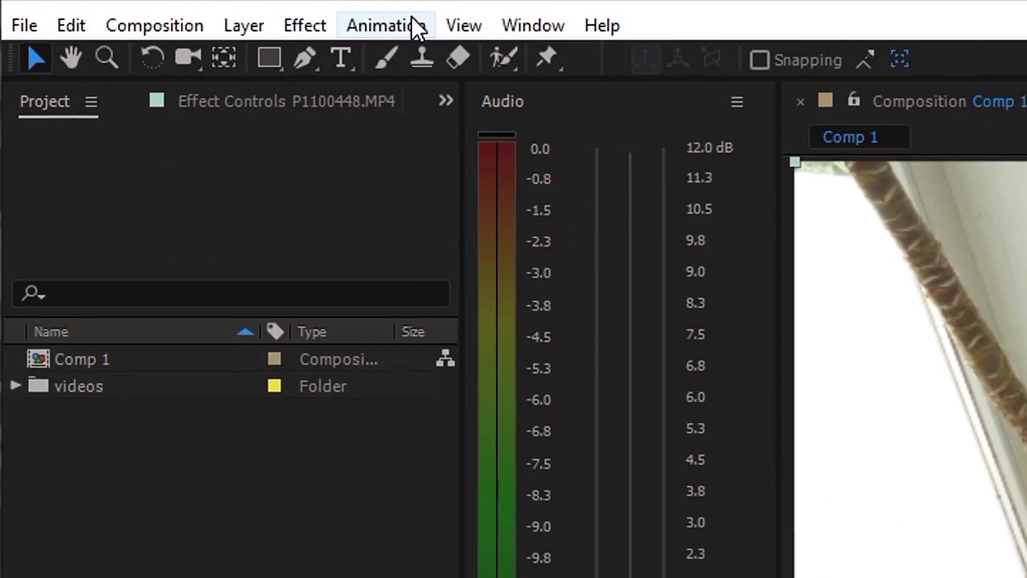
Step: Send the footage layer to Mocha AE with Animation > Track in mocha AE
{"action": "left_click", "coordinate": [412, 19]}
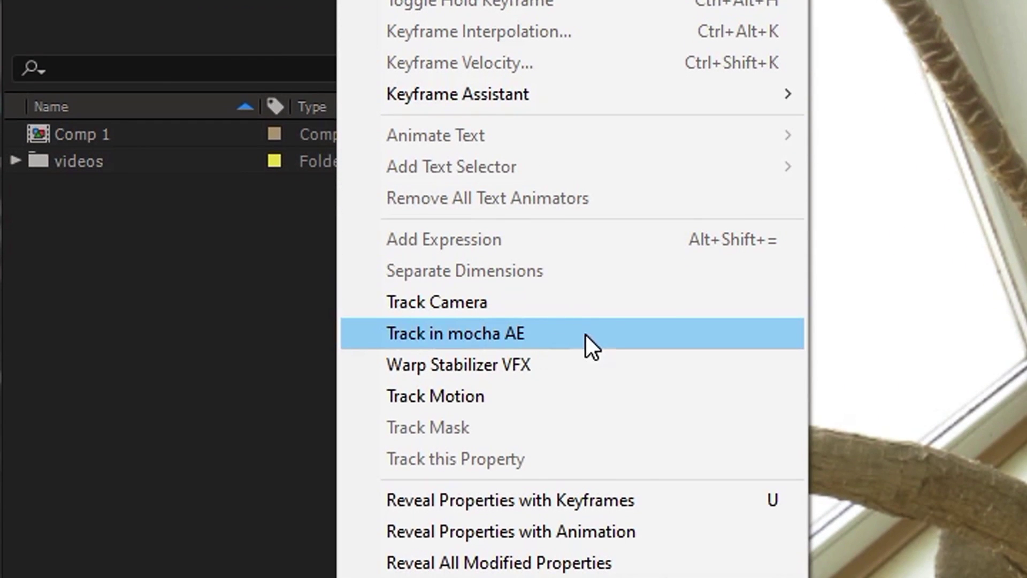
{"action": "left_click", "coordinate": [535, 335]}
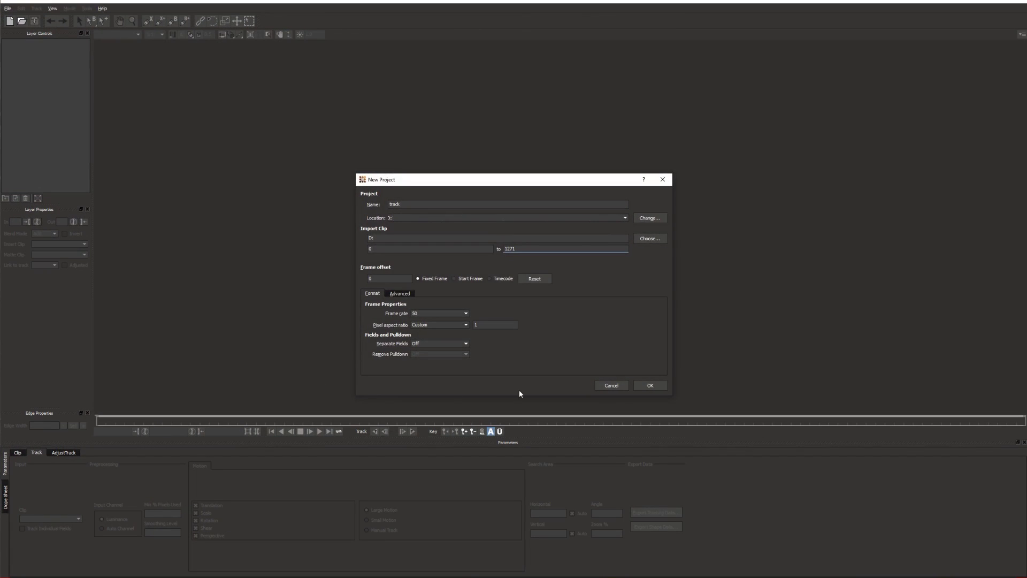
Step: Create the Mocha project, then pin all four surface corners onto the book's corners
{"action": "left_click", "coordinate": [657, 385]}
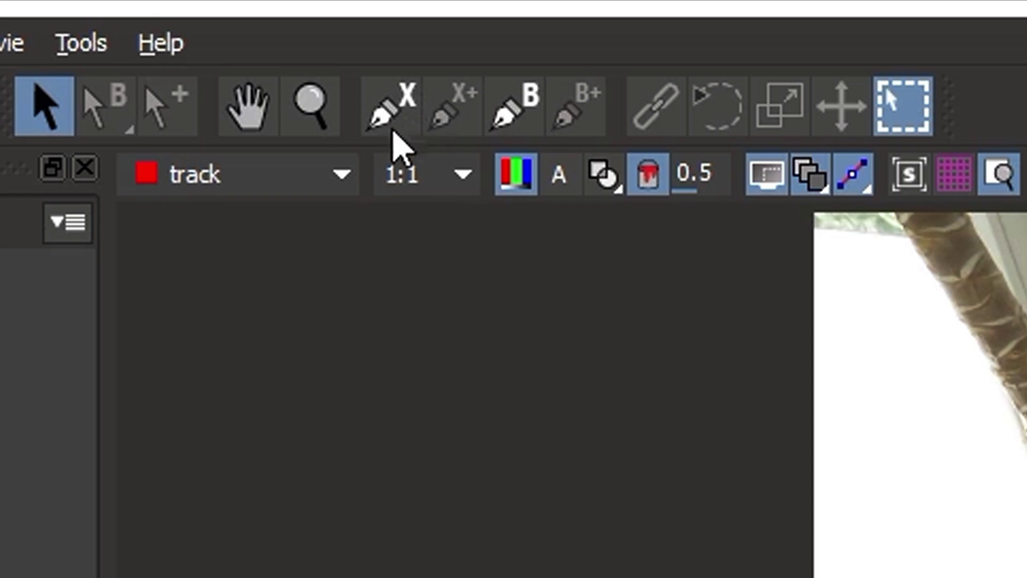
{"action": "left_click", "coordinate": [384, 110]}
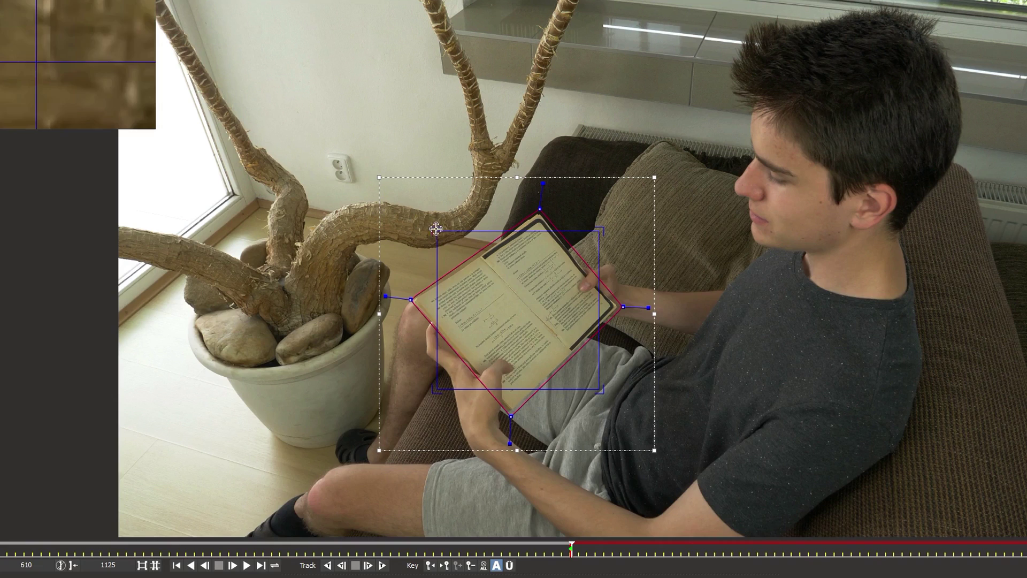
{"action": "left_click_drag", "start_coordinate": [422, 224], "coordinate": [433, 298]}
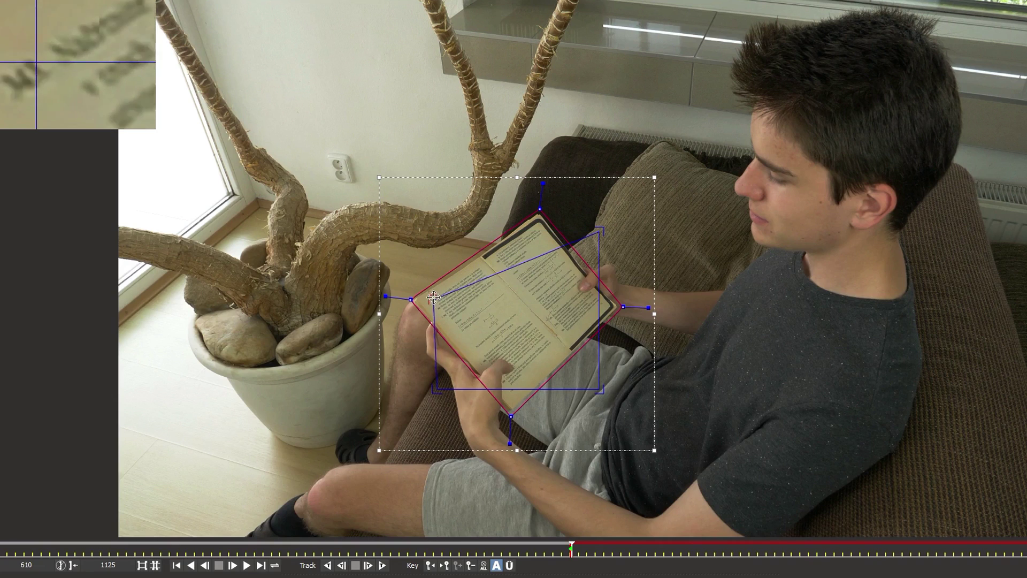
{"action": "left_click_drag", "start_coordinate": [436, 389], "coordinate": [508, 393]}
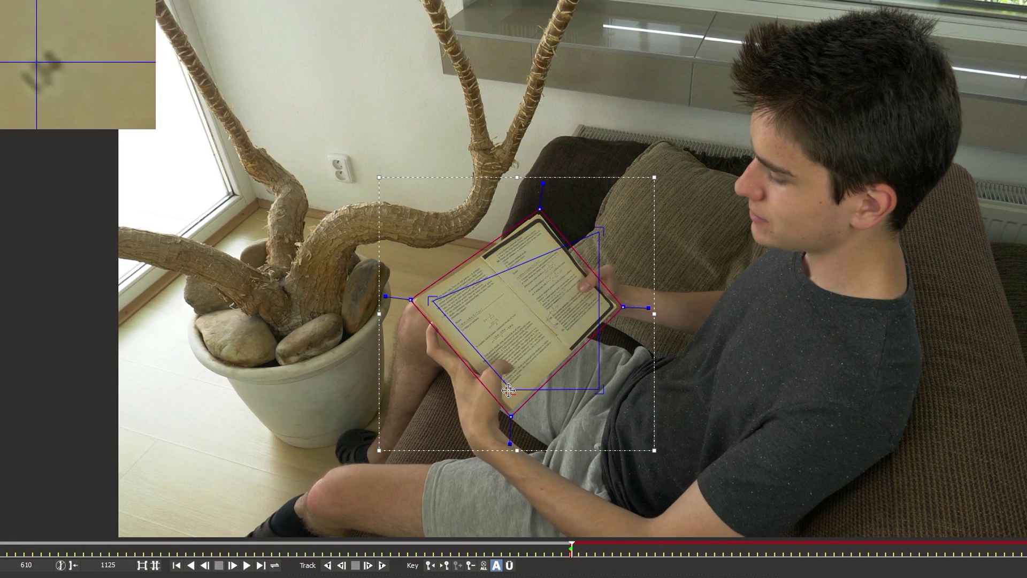
{"action": "left_click_drag", "start_coordinate": [600, 389], "coordinate": [604, 301]}
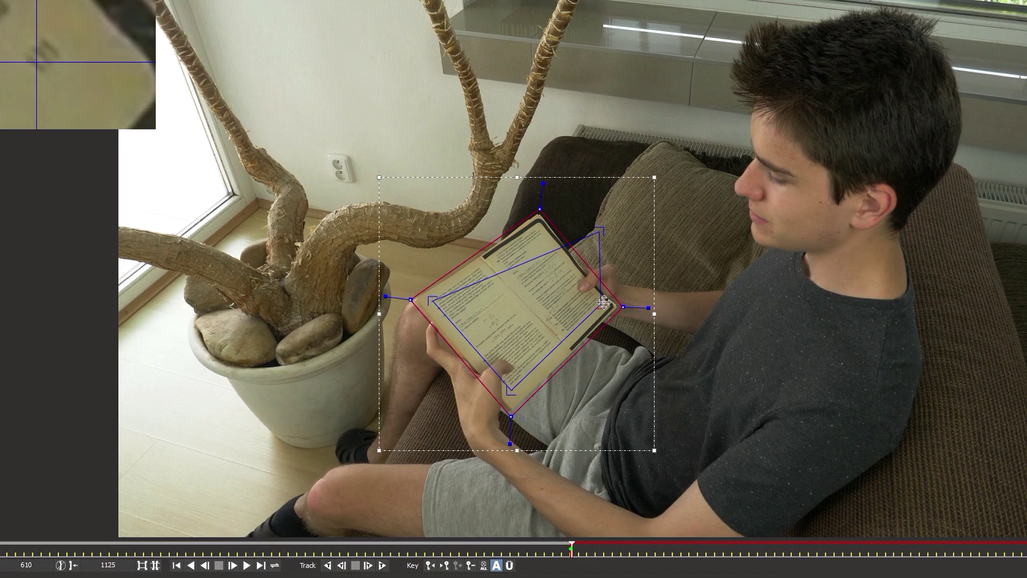
{"action": "left_click_drag", "start_coordinate": [599, 230], "coordinate": [538, 227]}
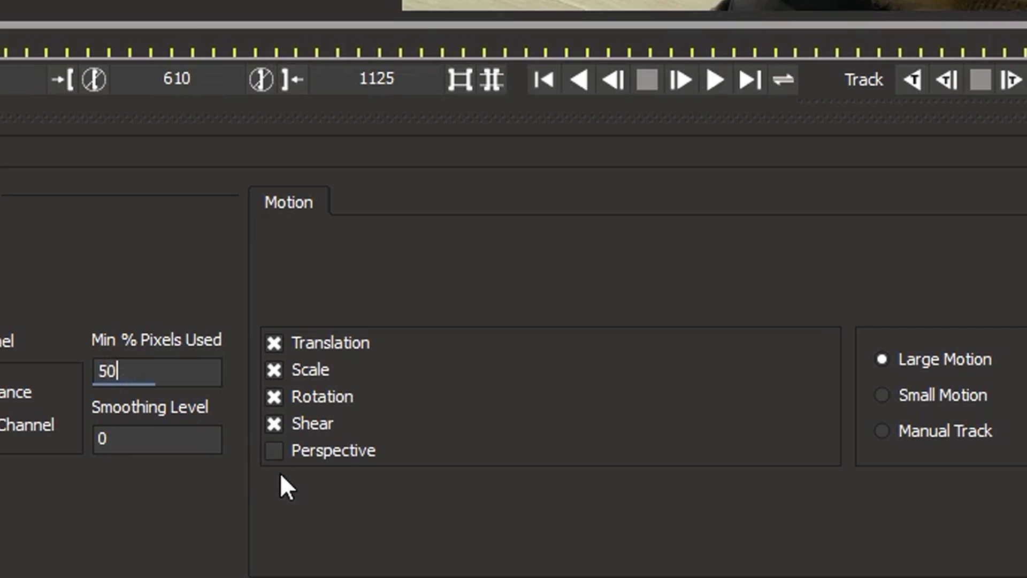
Step: Track the book forward through the clip with Perspective enabled
{"action": "left_click", "coordinate": [274, 451]}
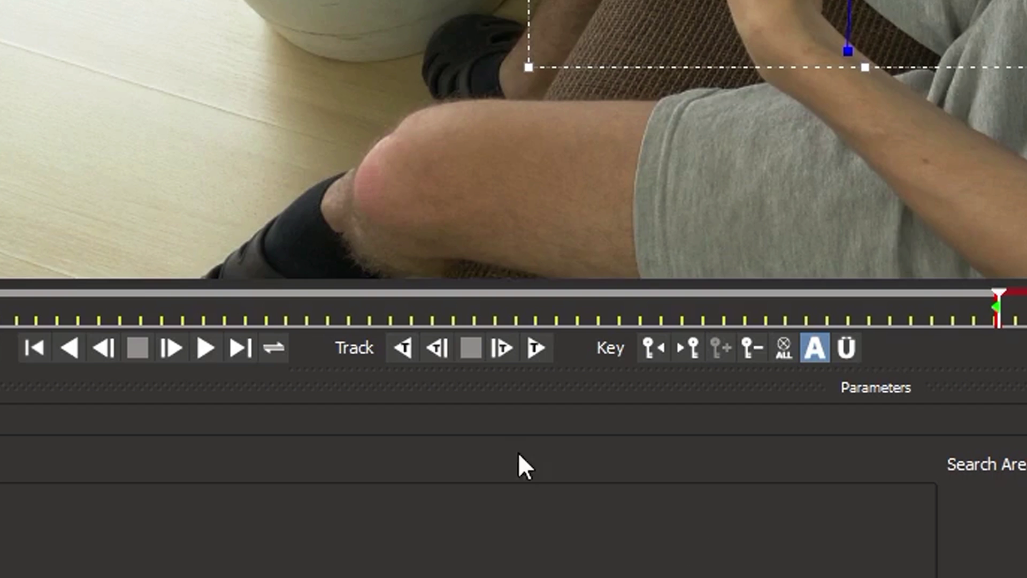
{"action": "left_click", "coordinate": [535, 353]}
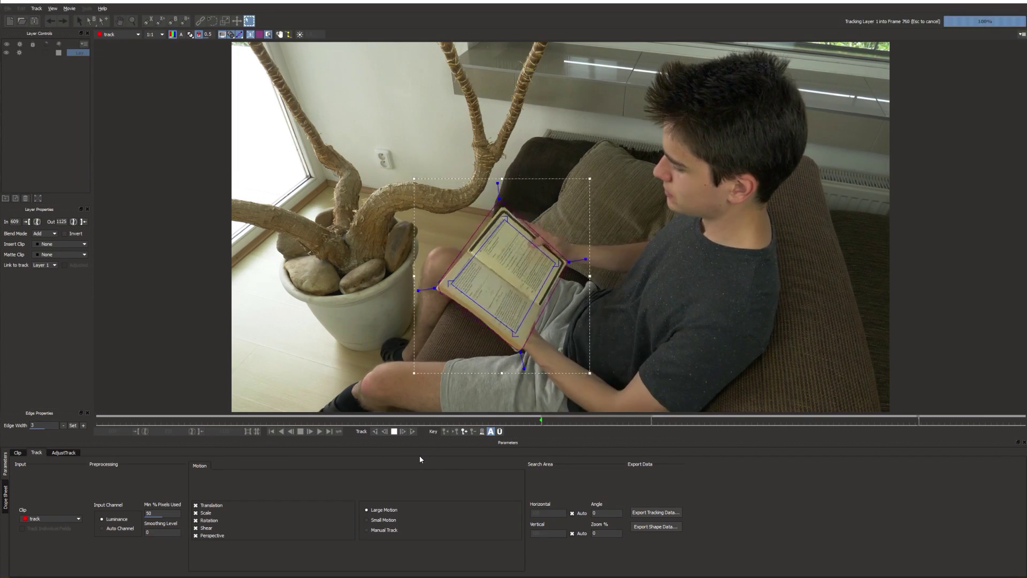
{"action": "left_click", "coordinate": [63, 452]}
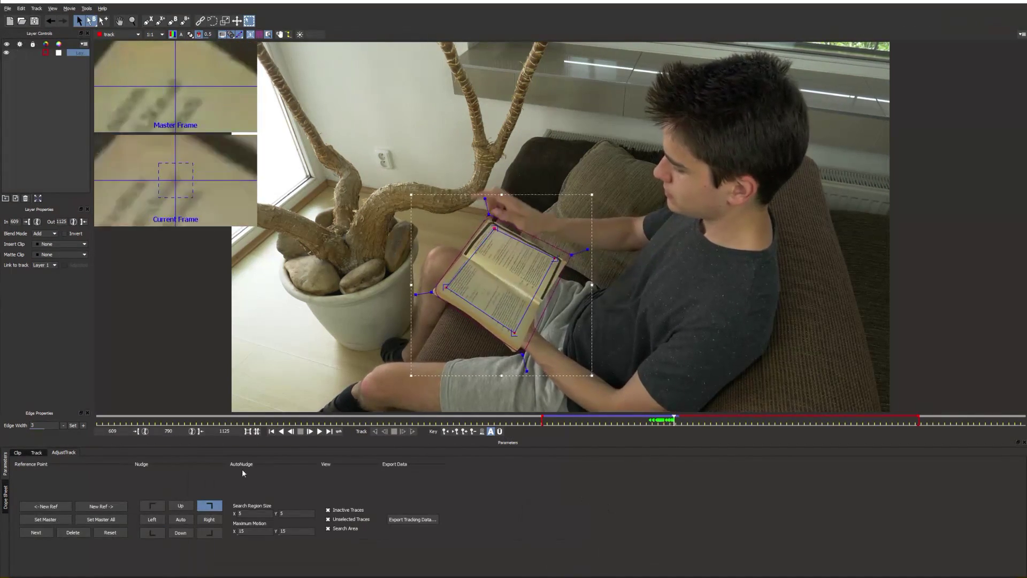
{"action": "left_click", "coordinate": [36, 452]}
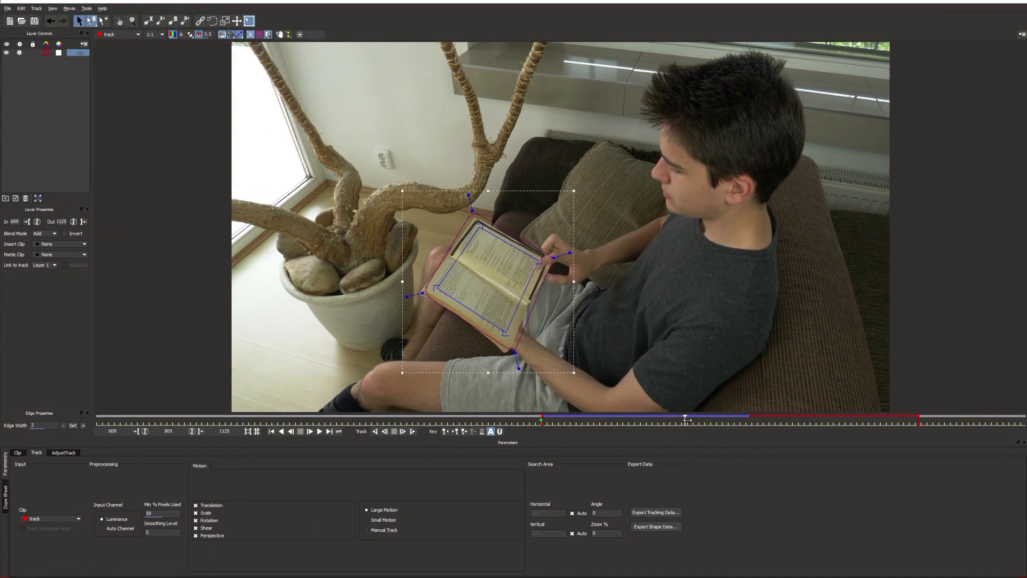
{"action": "left_click_drag", "start_coordinate": [681, 417], "coordinate": [692, 419]}
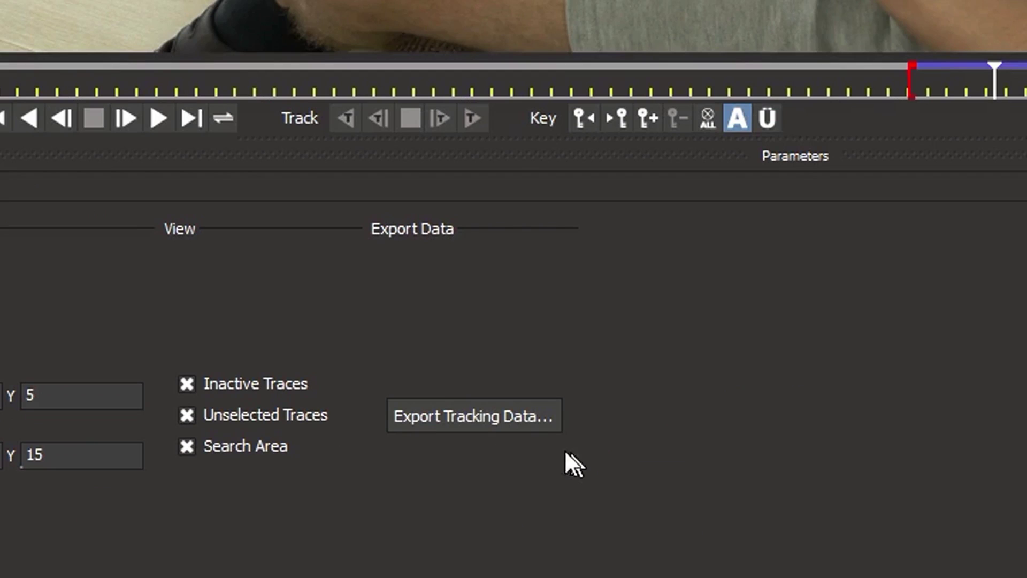
Step: Export the tracking data as After Effects Corner Pin and copy it to the clipboard
{"action": "left_click", "coordinate": [508, 416]}
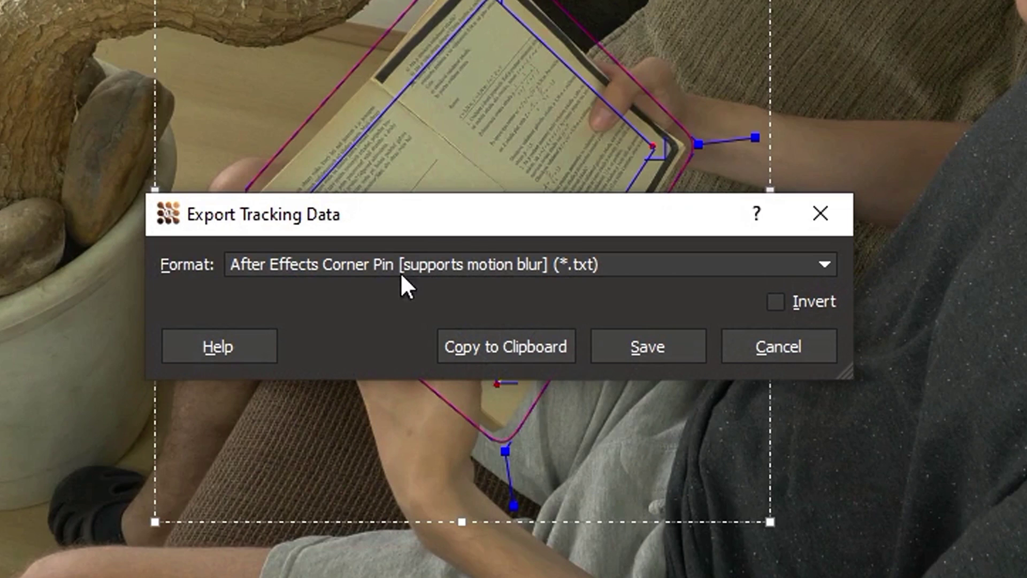
{"action": "left_click", "coordinate": [402, 266]}
{"action": "left_click", "coordinate": [379, 307]}
{"action": "left_click", "coordinate": [486, 348]}
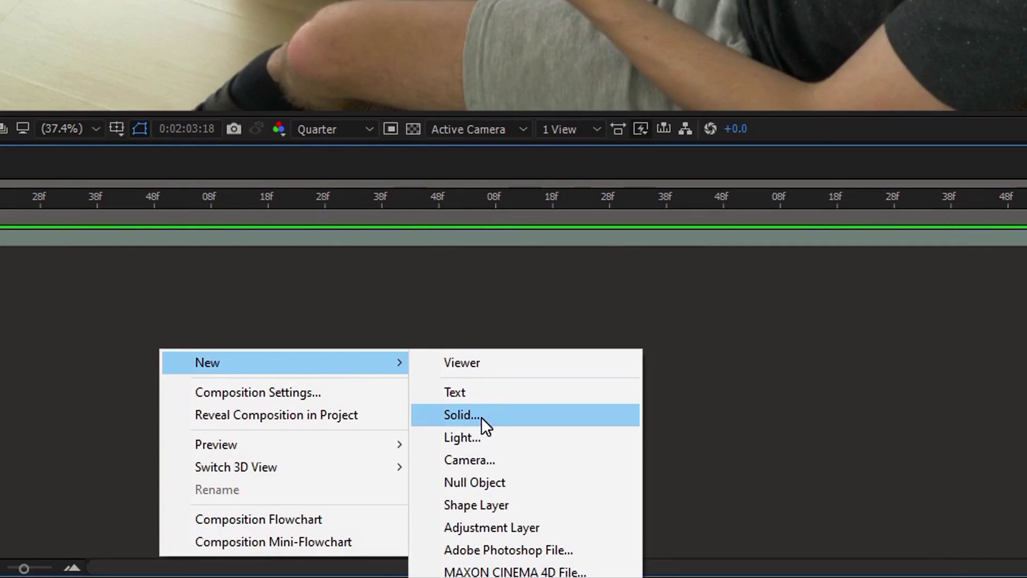
Step: Create a white solid and paste the Mocha corner-pin data onto it
{"action": "left_click", "coordinate": [482, 418]}
{"action": "left_click", "coordinate": [563, 468]}
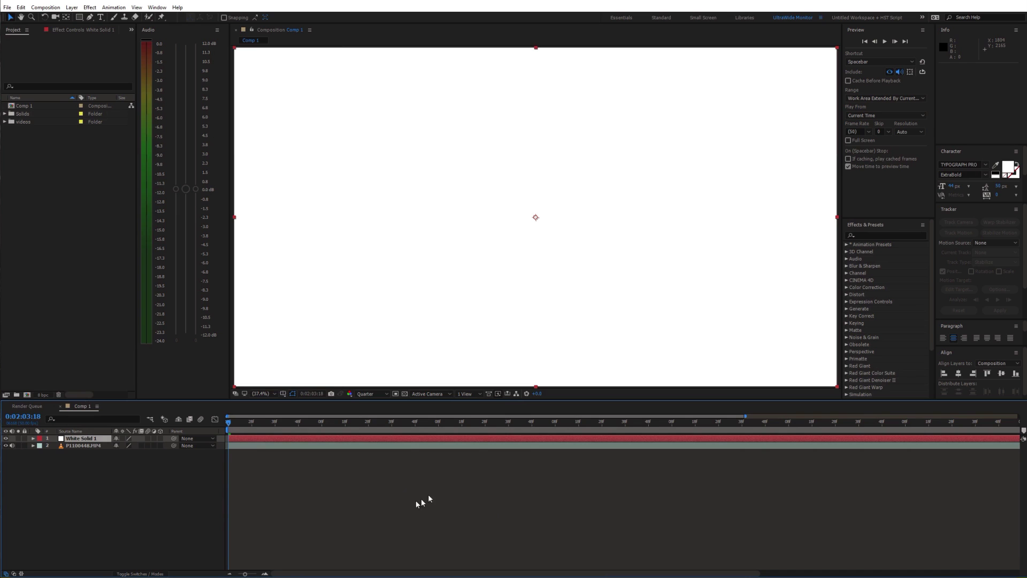
{"action": "key", "text": "ctrl+v"}
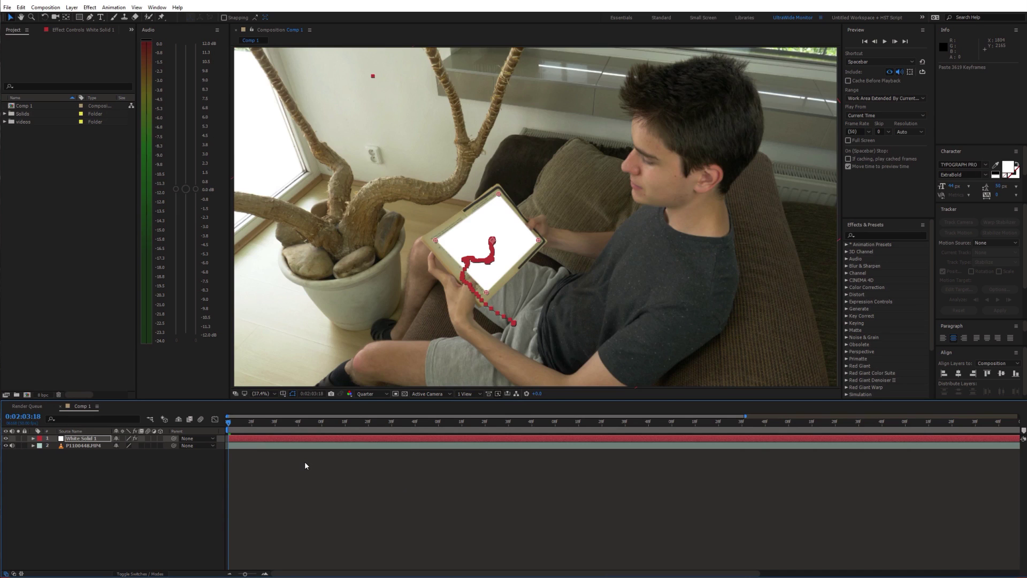
{"action": "left_click_drag", "start_coordinate": [240, 422], "coordinate": [568, 421]}
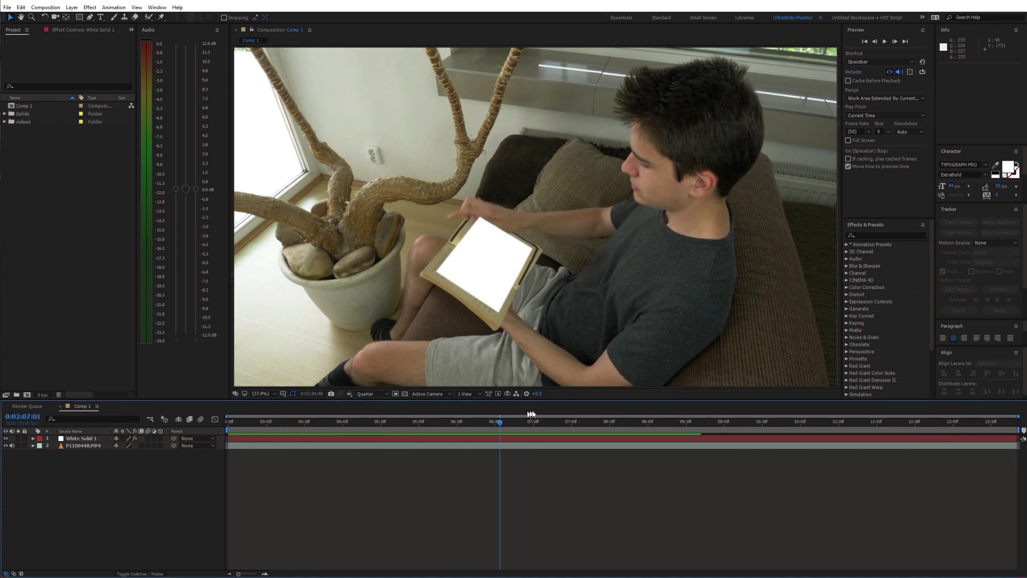
Step: Add a second Corner Pin effect to the solid, pushing its corners outside the frame
{"action": "left_click", "coordinate": [886, 236]}
{"action": "type", "text": "corner"}
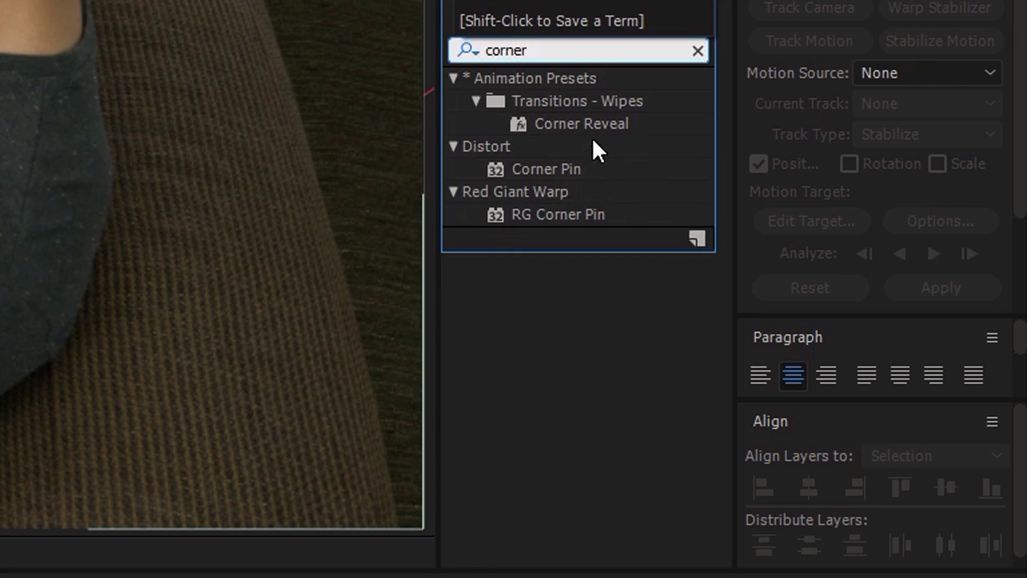
{"action": "double_click", "coordinate": [538, 170]}
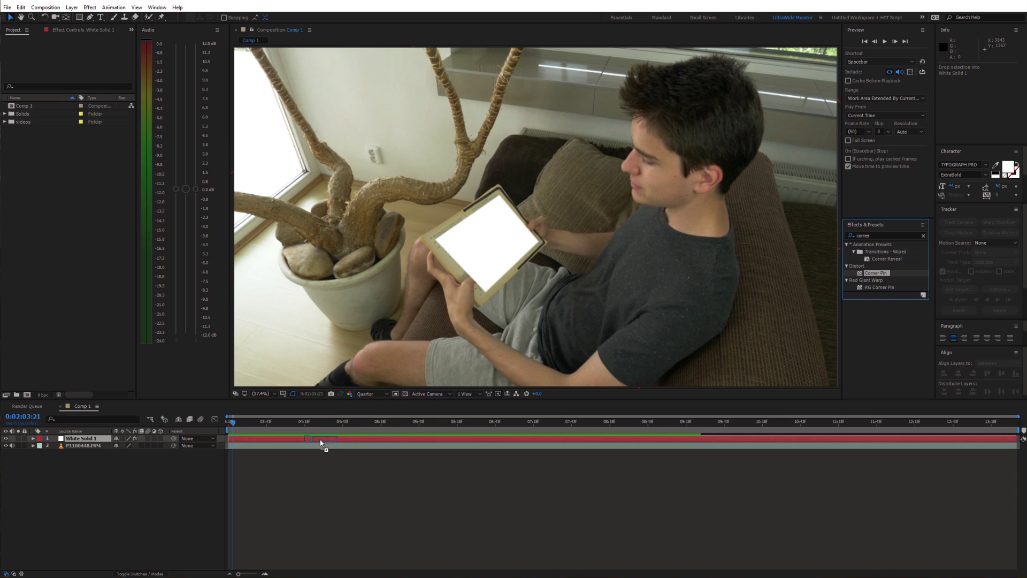
{"action": "scroll", "coordinate": [463, 285], "scroll_direction": "down", "scroll_amount": 1}
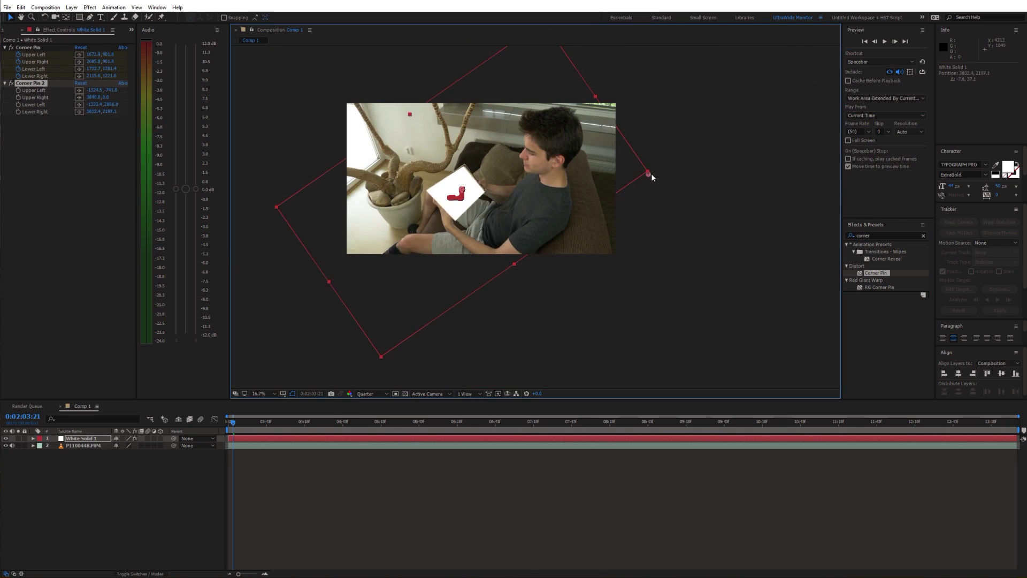
{"action": "left_click_drag", "start_coordinate": [649, 174], "coordinate": [587, 183]}
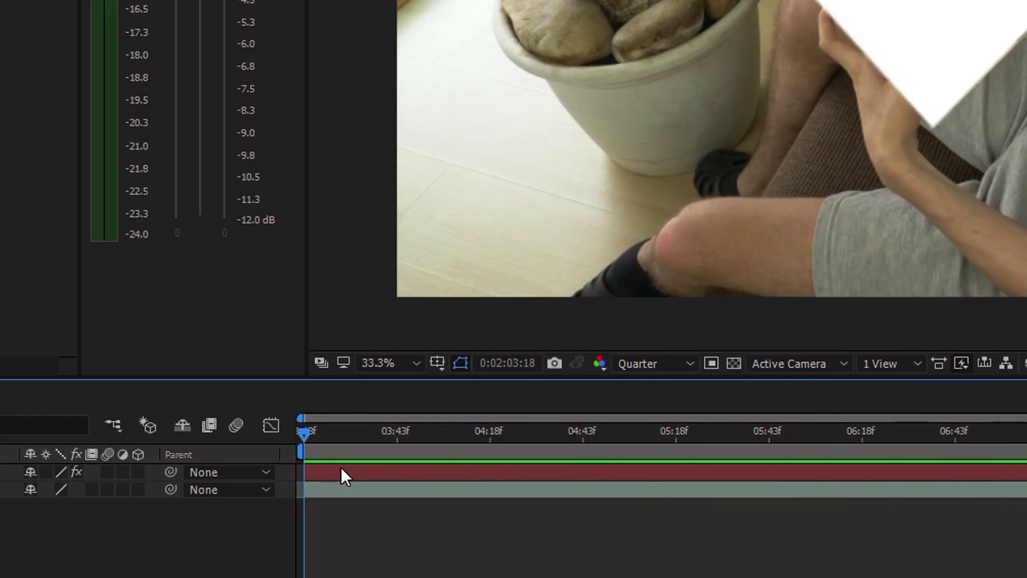
Step: Pre-compose the white solid into a 'tablet' composition and open it
{"action": "right_click", "coordinate": [343, 471]}
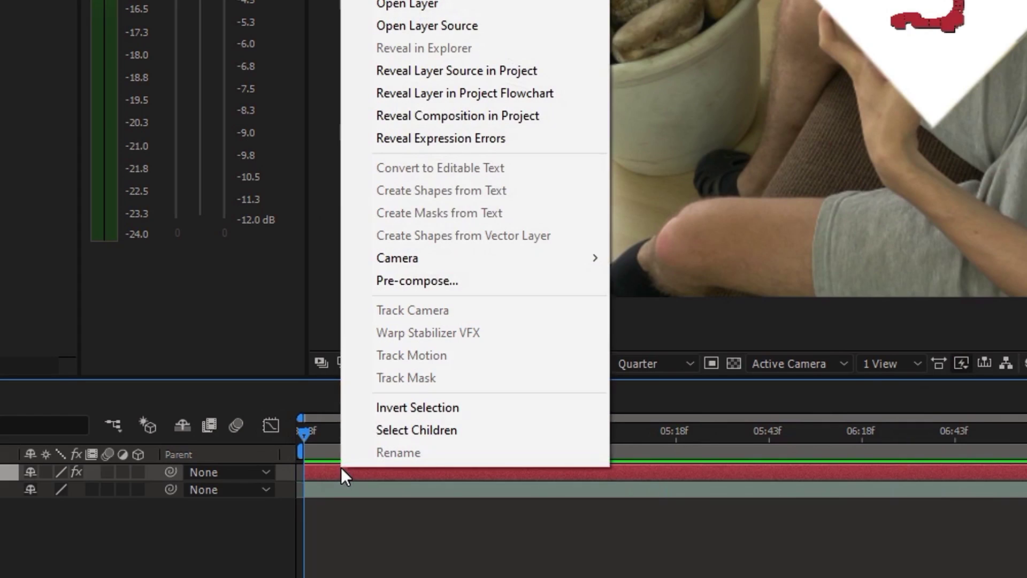
{"action": "left_click", "coordinate": [460, 282]}
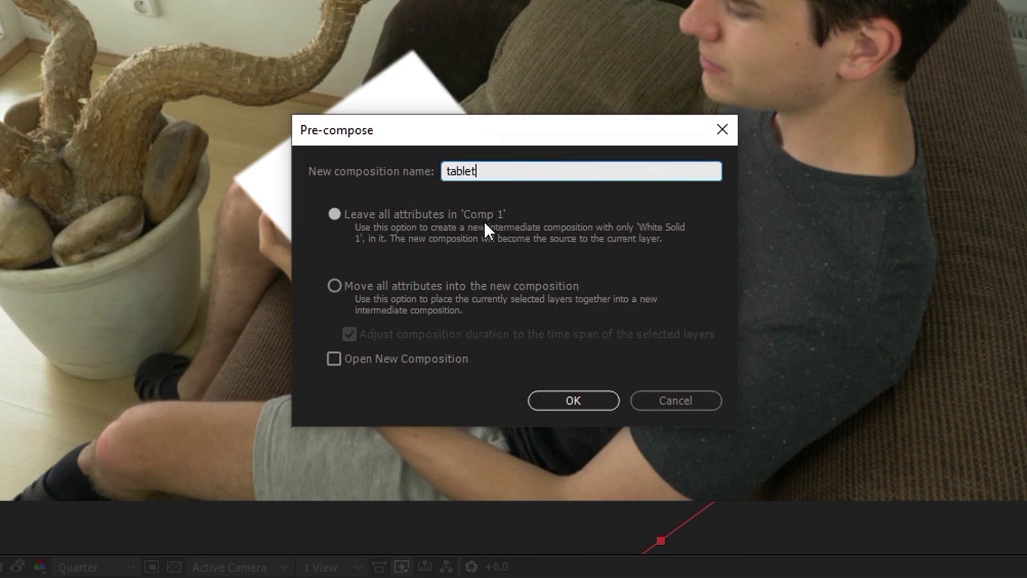
{"action": "left_click", "coordinate": [574, 405]}
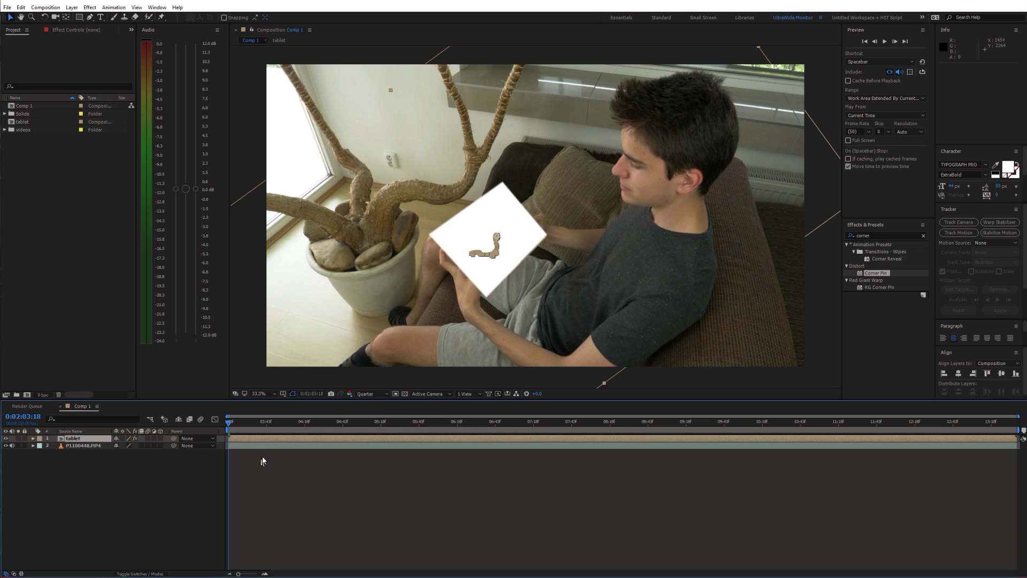
{"action": "double_click", "coordinate": [265, 439]}
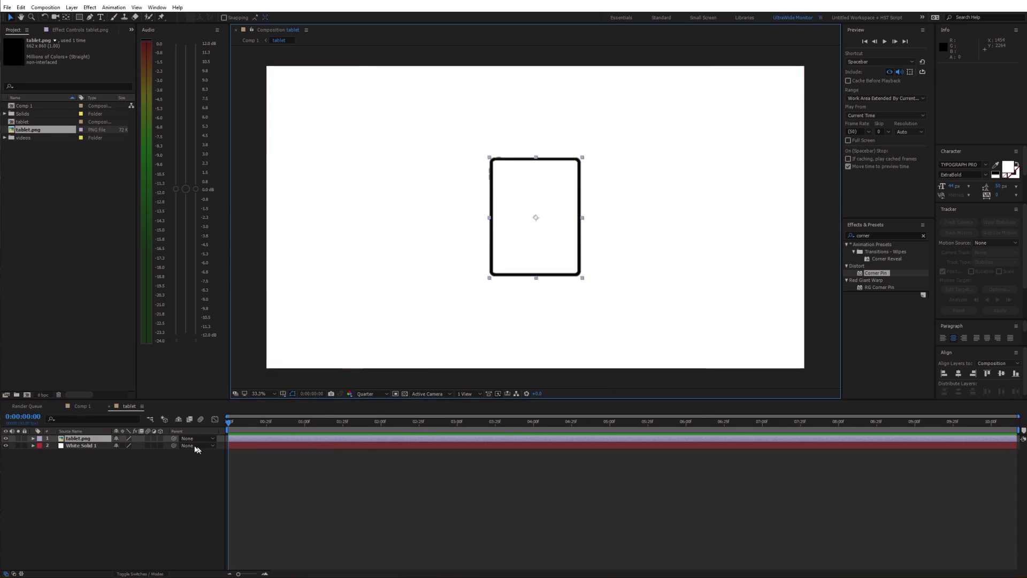
Step: Scale the tablet frame to 236%, remove the white solid, and check the pinned frame in the main comp
{"action": "key", "text": "s"}
{"action": "mouse_move", "coordinate": [134, 445]}
{"action": "left_mouse_down"}
{"action": "mouse_move", "coordinate": [184, 445]}
{"action": "mouse_move", "coordinate": [110, 457]}
{"action": "left_mouse_up"}
{"action": "left_click", "coordinate": [110, 456]}
{"action": "key", "text": "Delete"}
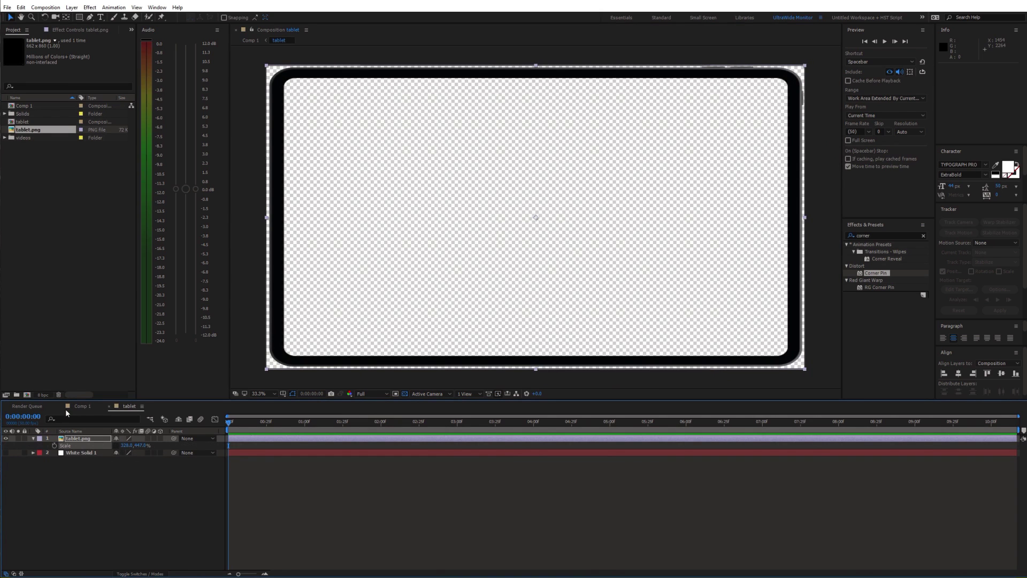
{"action": "left_click", "coordinate": [109, 406]}
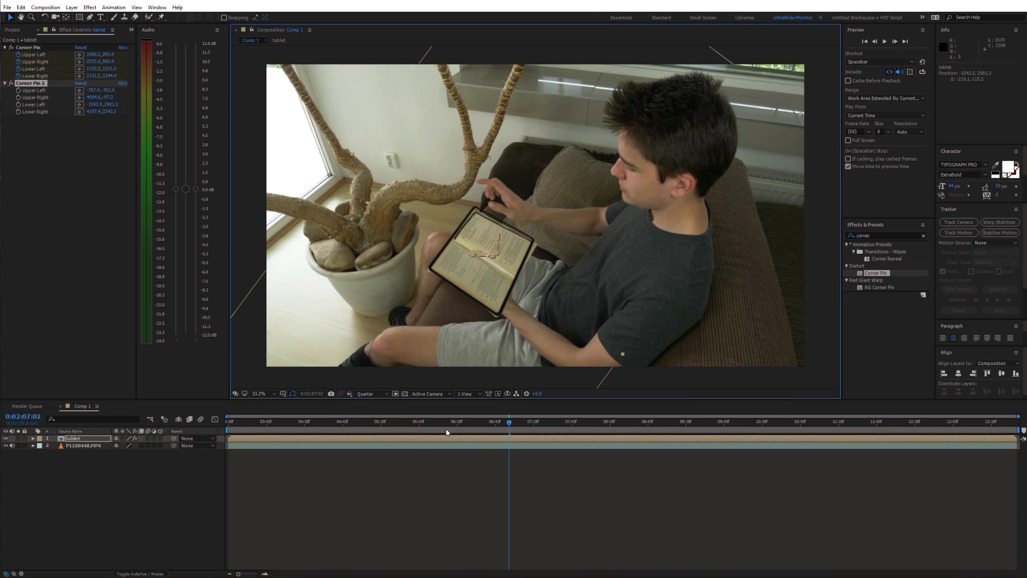
{"action": "key", "text": "comma"}
{"action": "key", "text": "comma"}
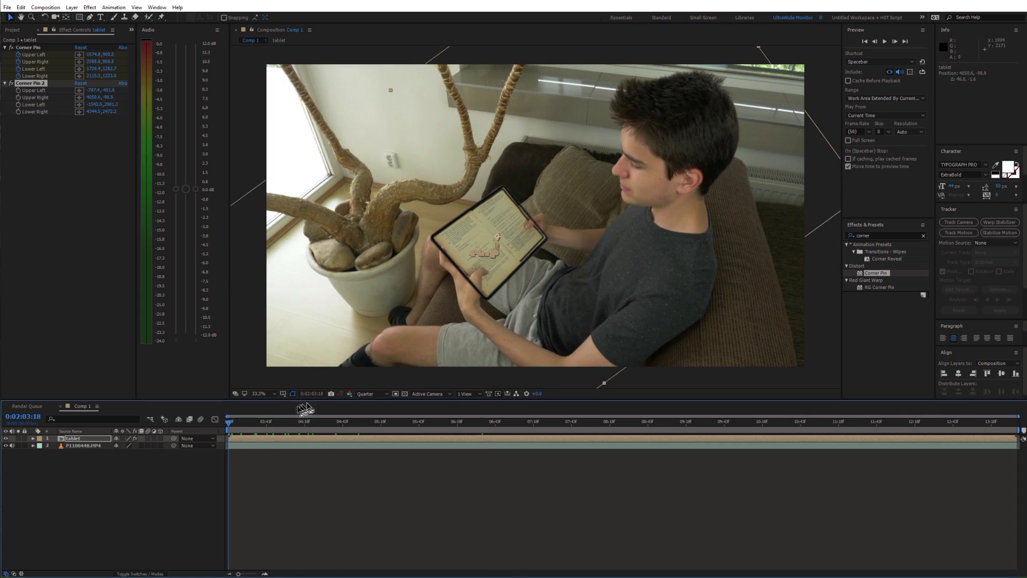
{"action": "left_click_drag", "start_coordinate": [331, 423], "coordinate": [670, 399]}
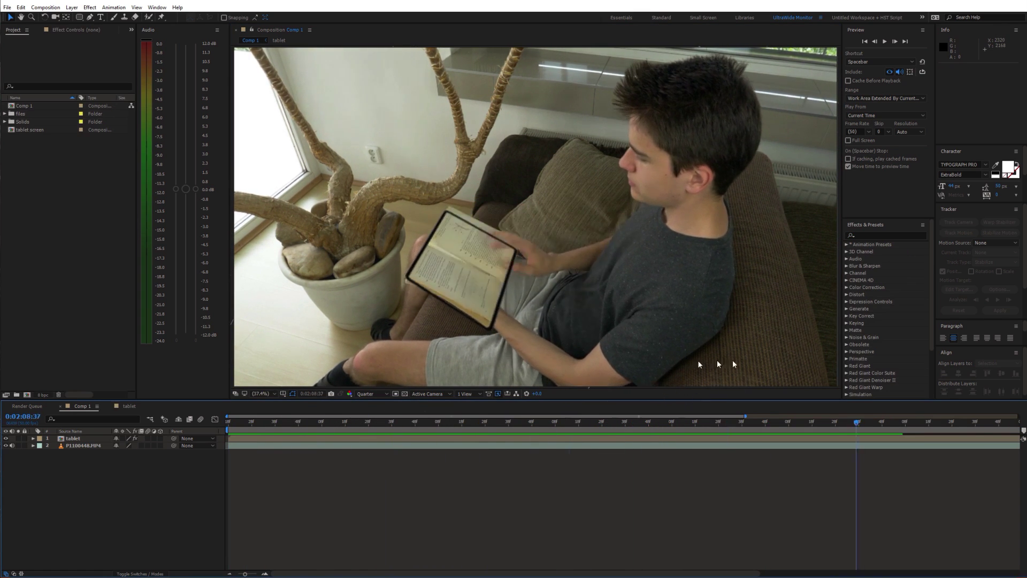
Step: Add the gameplay footage inside the tablet composition and scale it to fill the screen
{"action": "double_click", "coordinate": [259, 438]}
{"action": "left_click_drag", "start_coordinate": [29, 129], "coordinate": [375, 214]}
{"action": "left_click", "coordinate": [372, 394]}
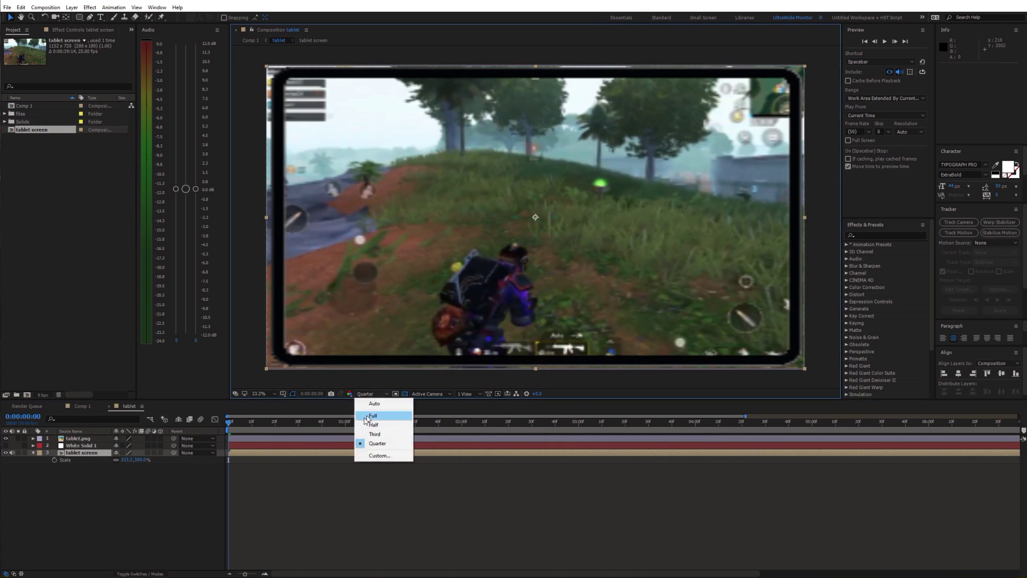
{"action": "type", "text": "13.3"}
{"action": "key", "text": "Return"}
{"action": "left_click", "coordinate": [338, 499]}
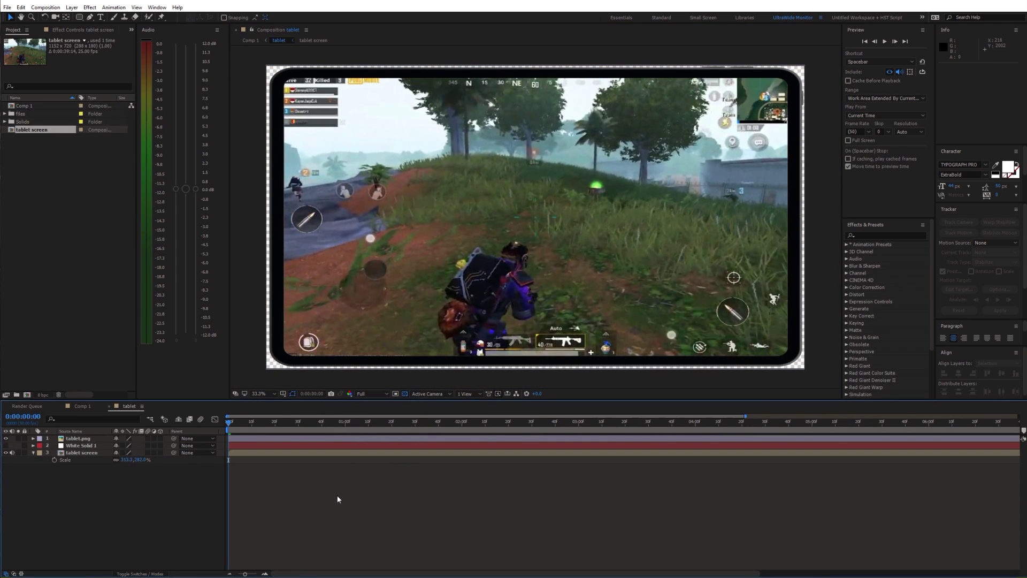
{"action": "key", "text": "ctrl+alt+shift+j"}
Step: Duplicate the footage layer, move the copy above the tablet layer, and name it 'roto'
{"action": "left_click", "coordinate": [110, 407]}
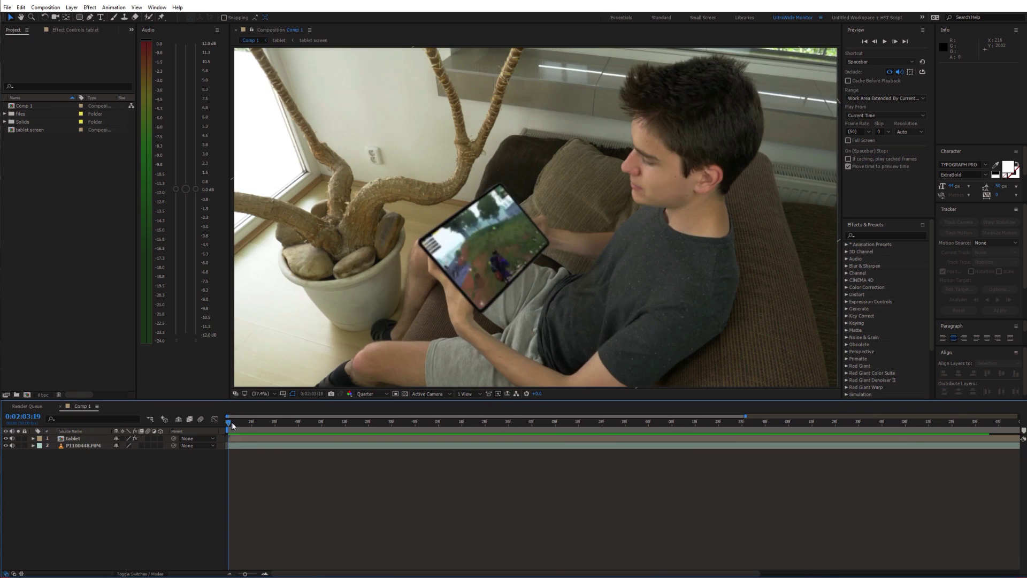
{"action": "key", "text": "space"}
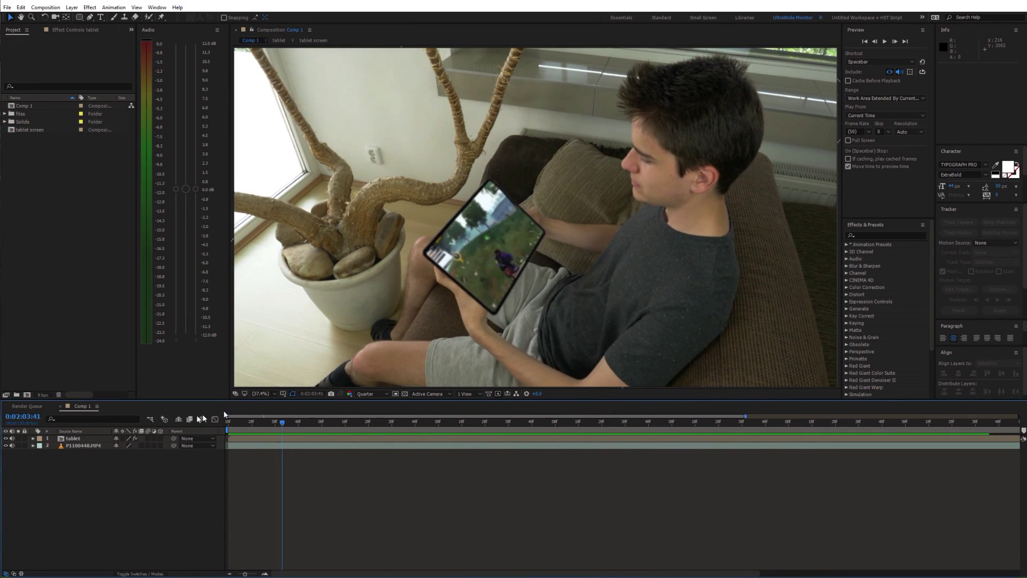
{"action": "left_click", "coordinate": [83, 445]}
{"action": "key", "text": "ctrl+d"}
{"action": "left_click_drag", "start_coordinate": [82, 447], "coordinate": [82, 437]}
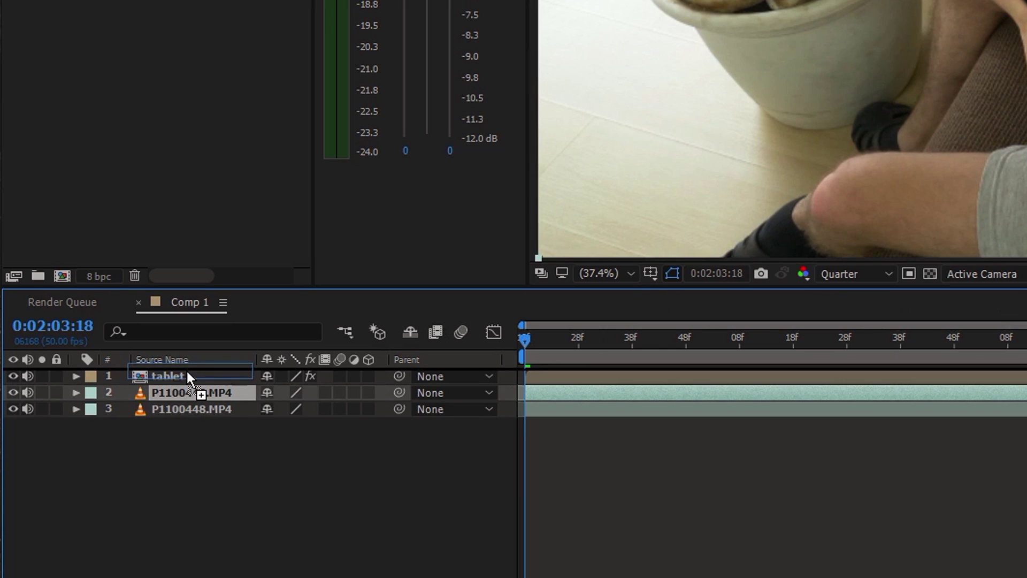
{"action": "left_click_drag", "start_coordinate": [187, 373], "coordinate": [187, 370]}
{"action": "key", "text": "Return"}
{"action": "type", "text": "roto"}
{"action": "key", "text": "Return"}
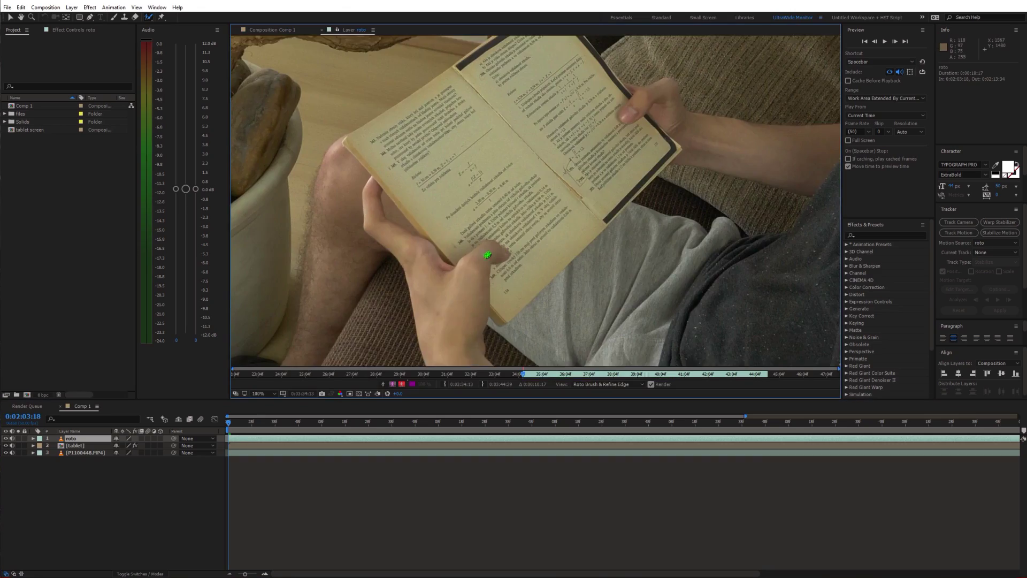
Step: Paint the hands with Roto Brush on the roto layer, propagate through the shot, and freeze it
{"action": "left_click_drag", "start_coordinate": [465, 321], "coordinate": [481, 267]}
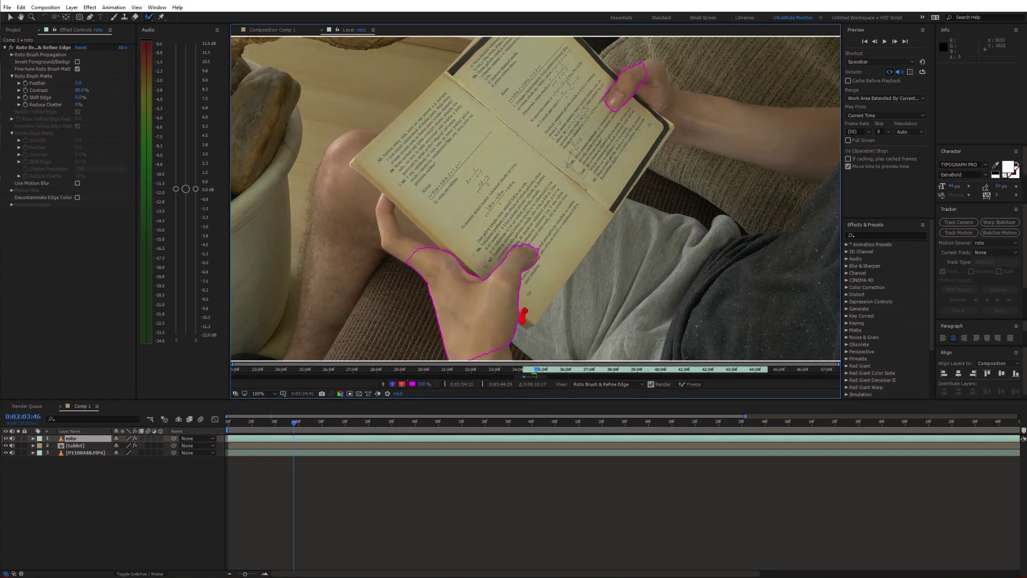
{"action": "key", "text": "space"}
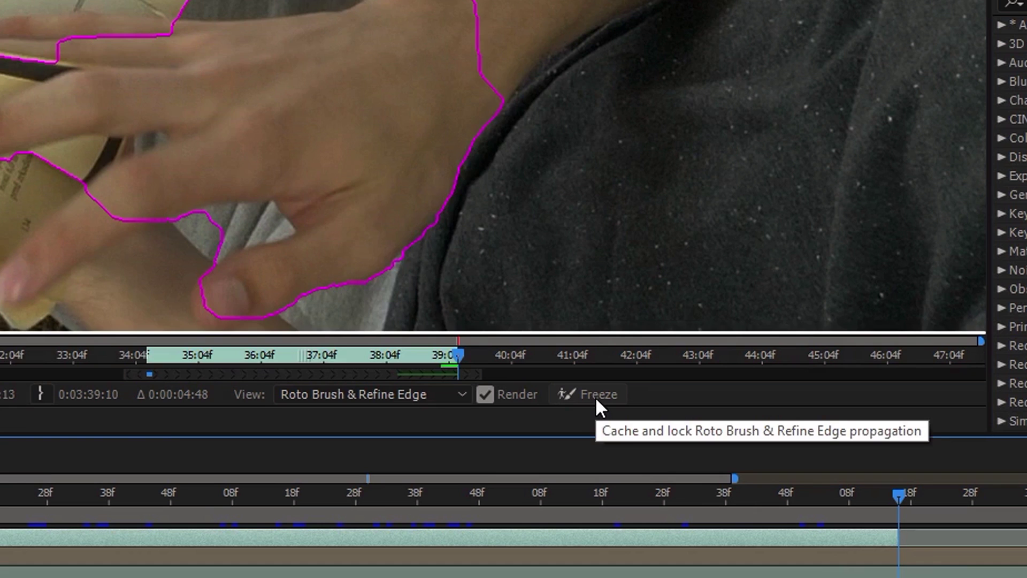
{"action": "left_click", "coordinate": [693, 385]}
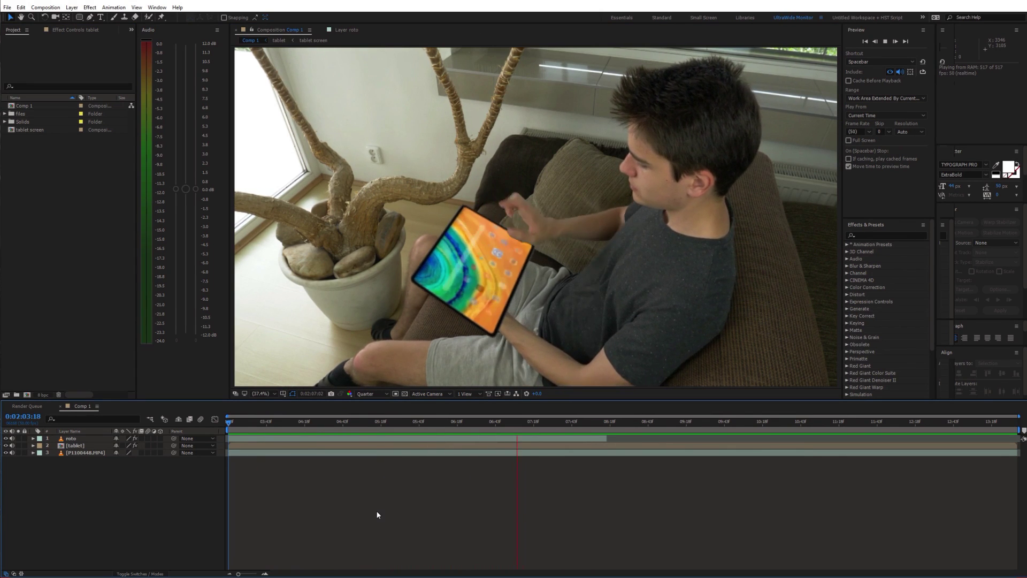
Step: Keyframe the tablet screen's opacity down to 0%, then return to Comp 1 just before the page flip
{"action": "double_click", "coordinate": [545, 446]}
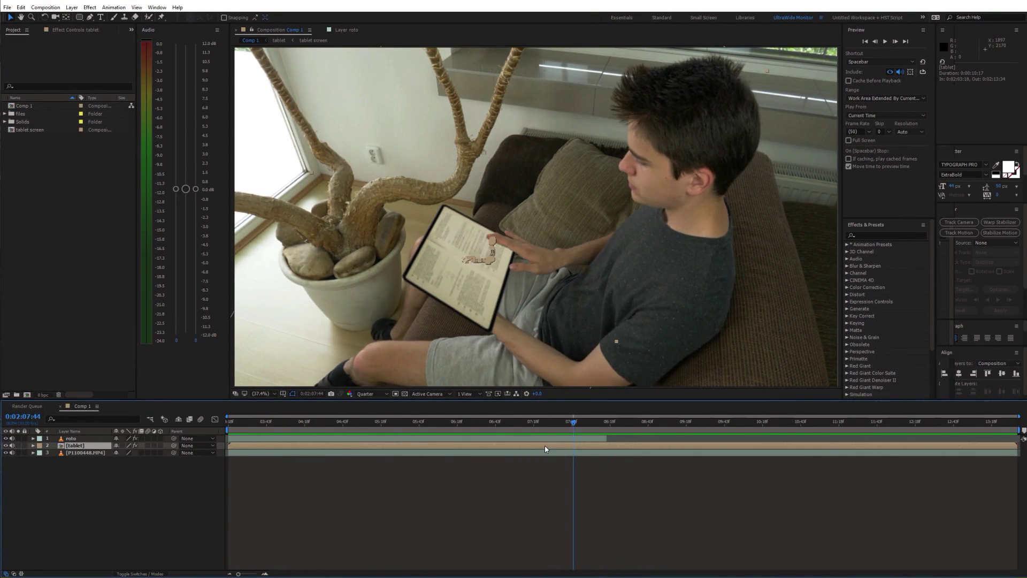
{"action": "left_click", "coordinate": [85, 452]}
{"action": "key", "text": "t"}
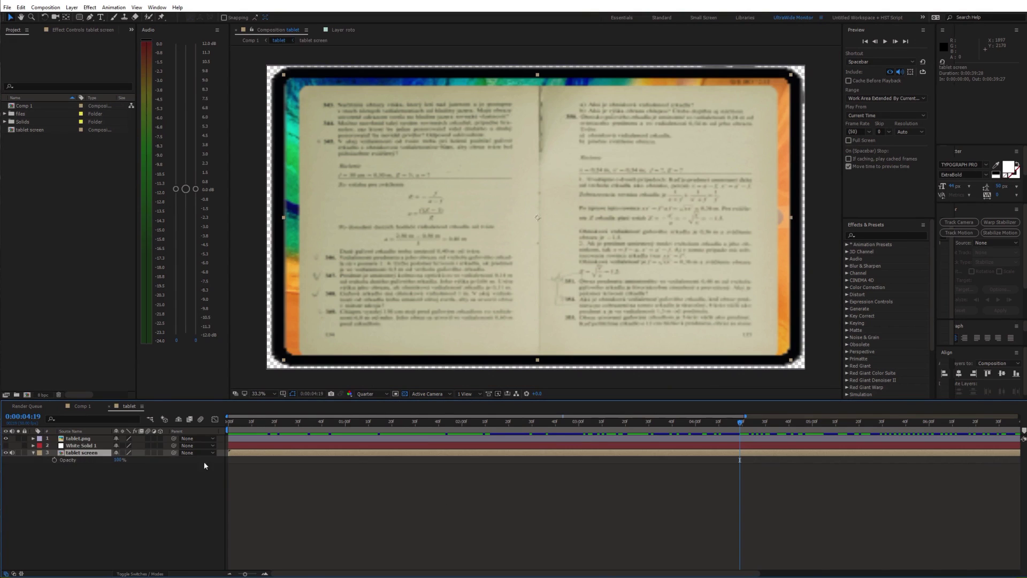
{"action": "left_click_drag", "start_coordinate": [745, 429], "coordinate": [763, 428]}
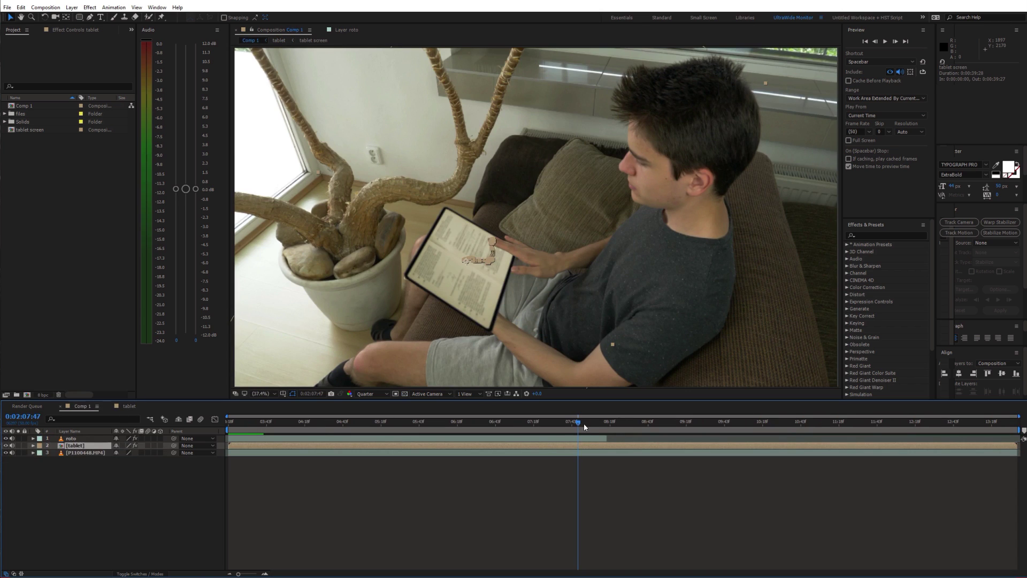
{"action": "left_click", "coordinate": [137, 407]}
{"action": "left_click_drag", "start_coordinate": [117, 462], "coordinate": [28, 464]}
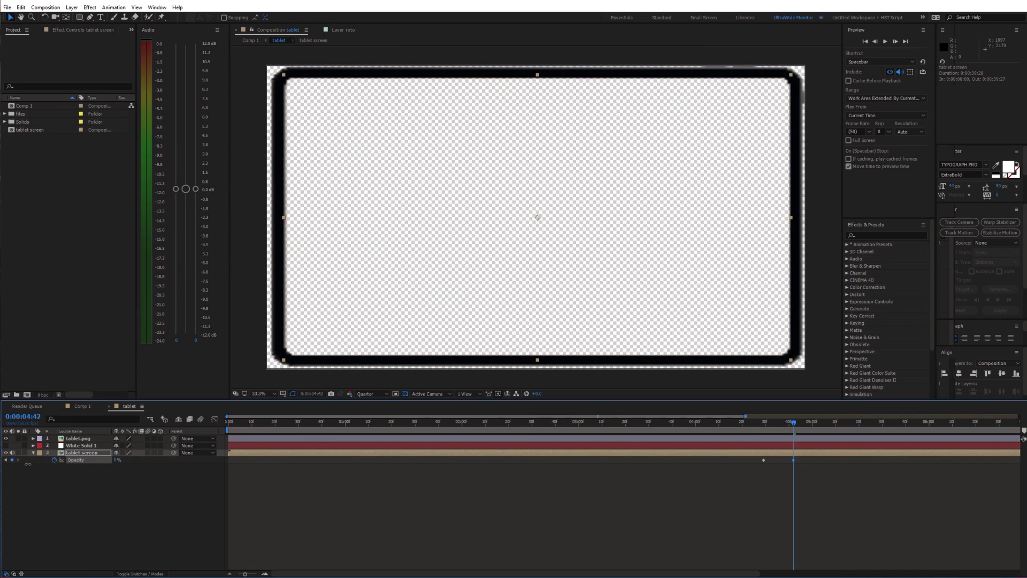
{"action": "left_click", "coordinate": [89, 409]}
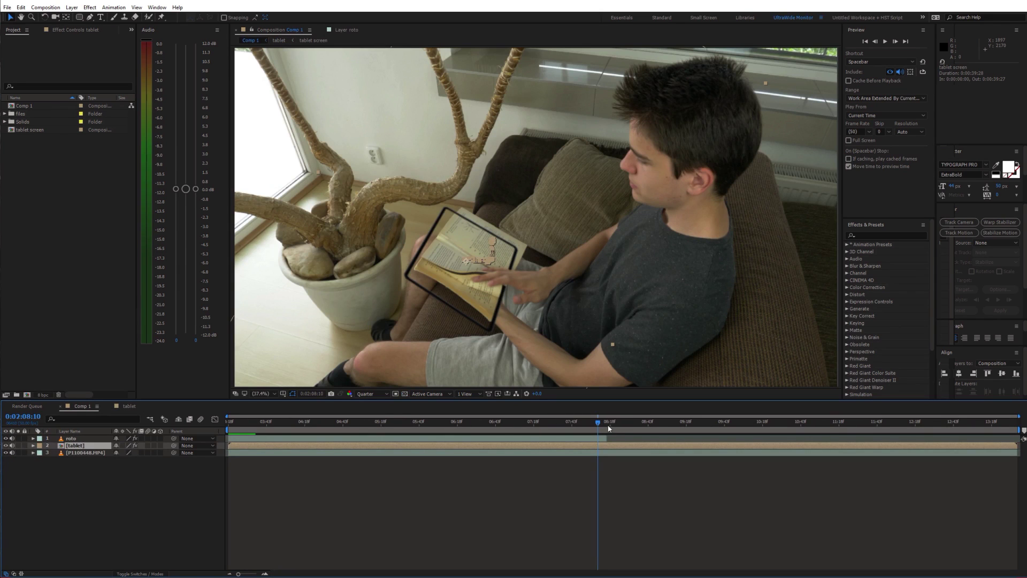
{"action": "left_click_drag", "start_coordinate": [593, 425], "coordinate": [571, 423]}
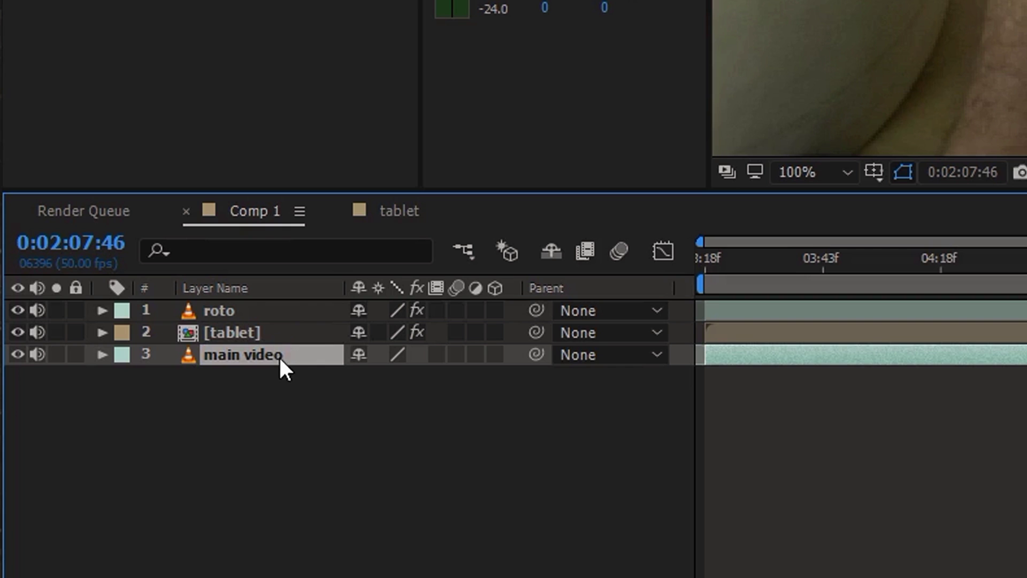
Step: Duplicate the main video, move the copy to the top, and rename it 'page'
{"action": "key", "text": "ctrl+d"}
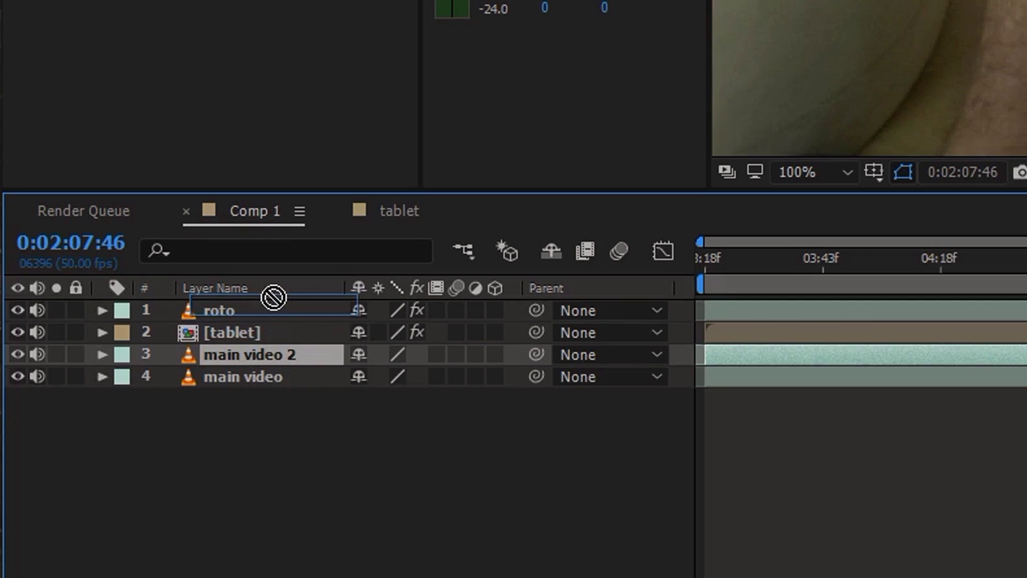
{"action": "left_click_drag", "start_coordinate": [263, 312], "coordinate": [271, 304]}
{"action": "key", "text": "Return"}
{"action": "type", "text": "page"}
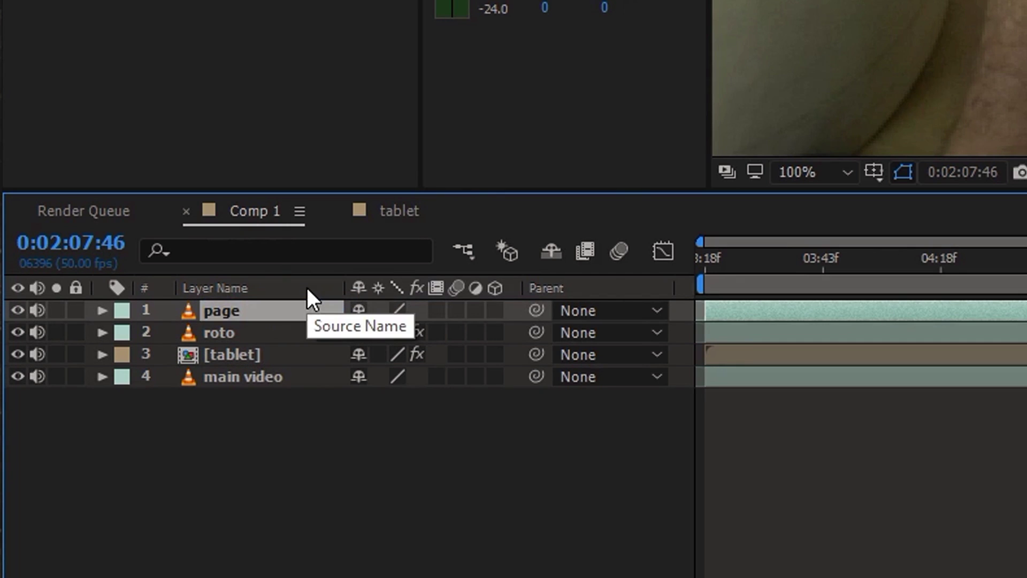
{"action": "key", "text": "Return"}
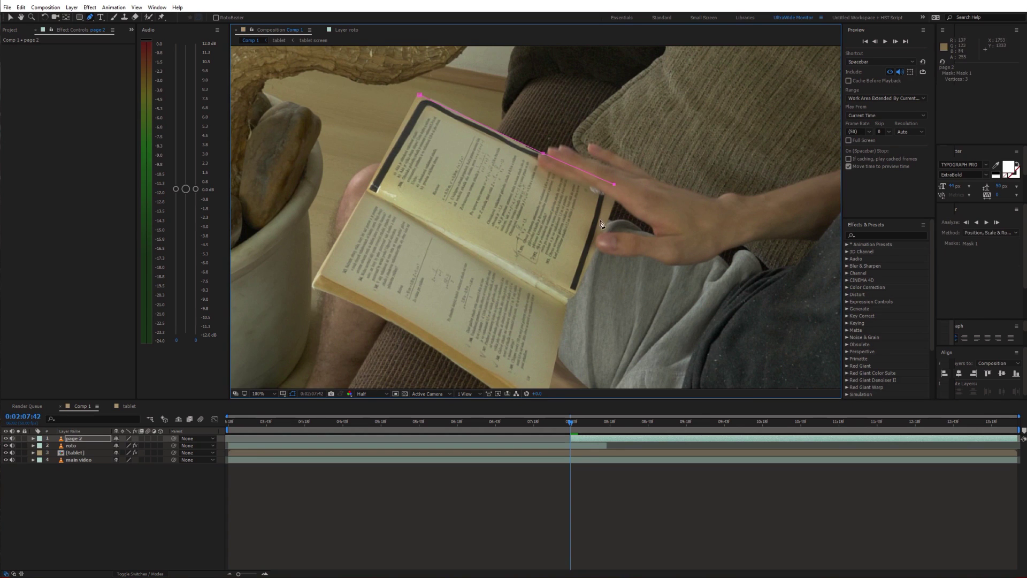
Step: Close the page mask and keyframe its path to follow the turning page across frames
{"action": "left_click", "coordinate": [419, 96]}
{"action": "key", "text": "m"}
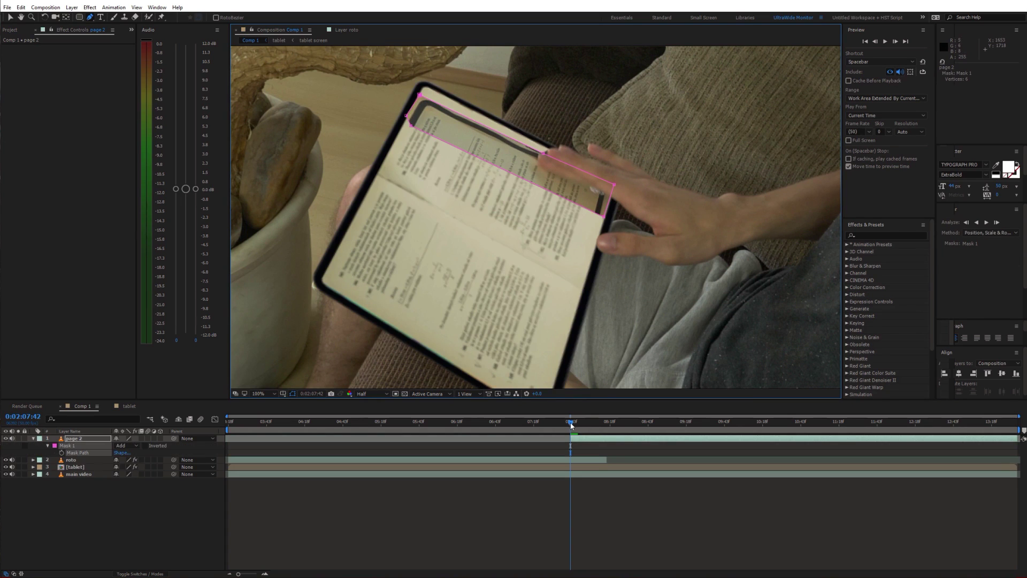
{"action": "left_click", "coordinate": [575, 422]}
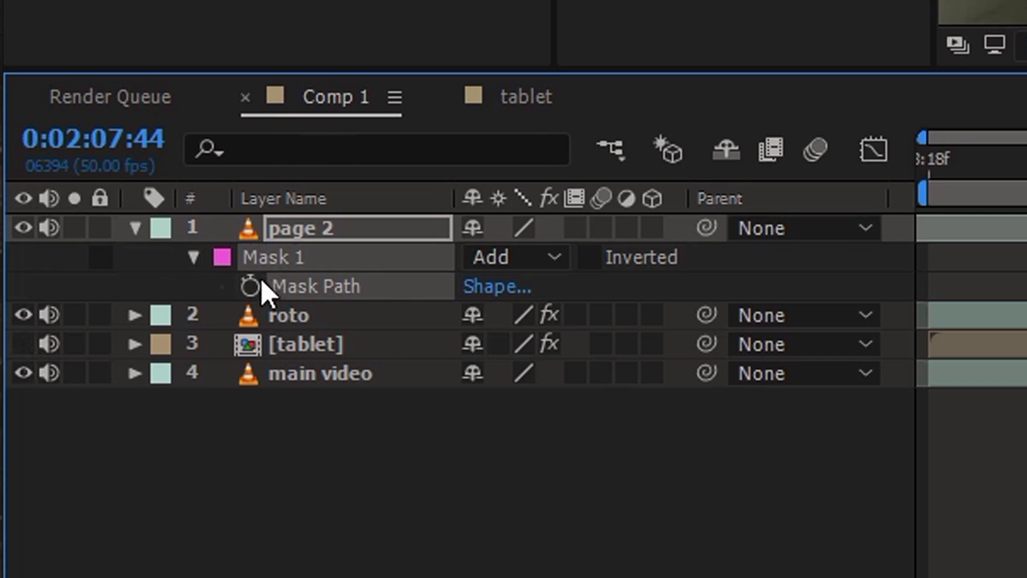
{"action": "left_click", "coordinate": [62, 452]}
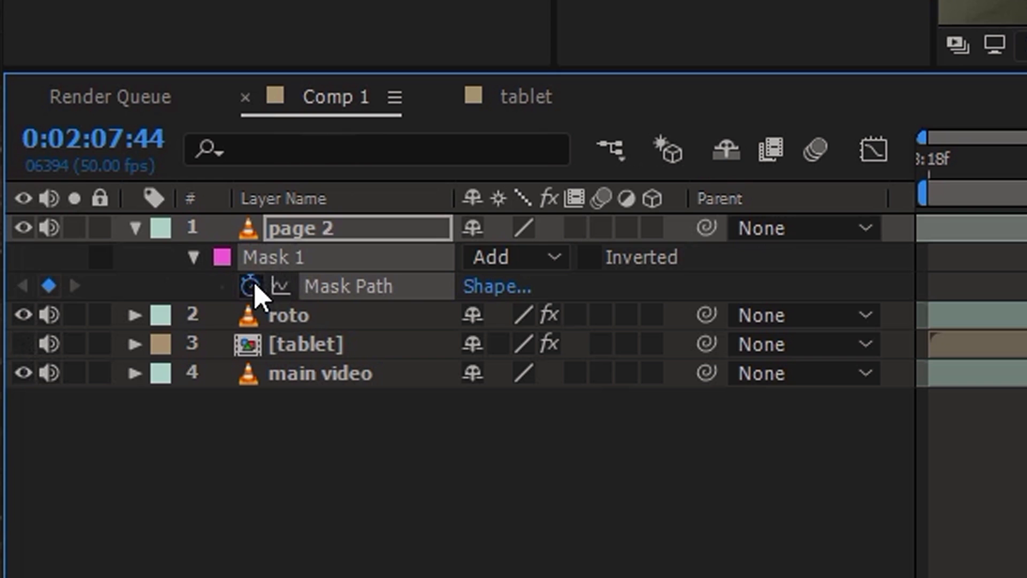
{"action": "key", "text": "Page_Down"}
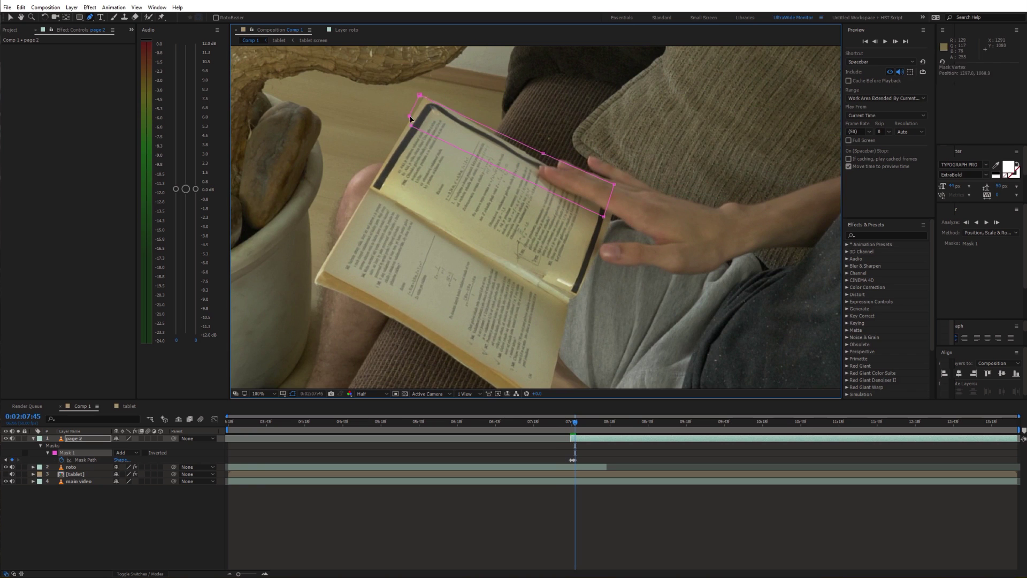
{"action": "key", "text": "Page_Down"}
{"action": "key", "text": "Page_Down"}
{"action": "left_click_drag", "start_coordinate": [603, 217], "coordinate": [597, 260]}
{"action": "key", "text": "Page_Down"}
{"action": "key", "text": "Page_Down"}
{"action": "key", "text": "Page_Down"}
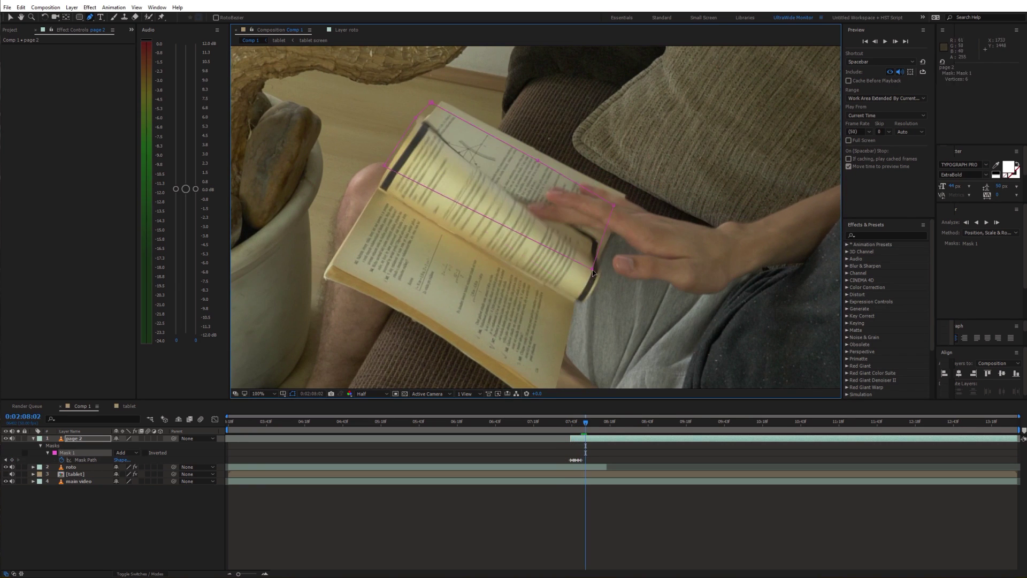
Step: Set the page mask feather to 38 pixels and step back through the keyed frames
{"action": "key", "text": "Page_Up"}
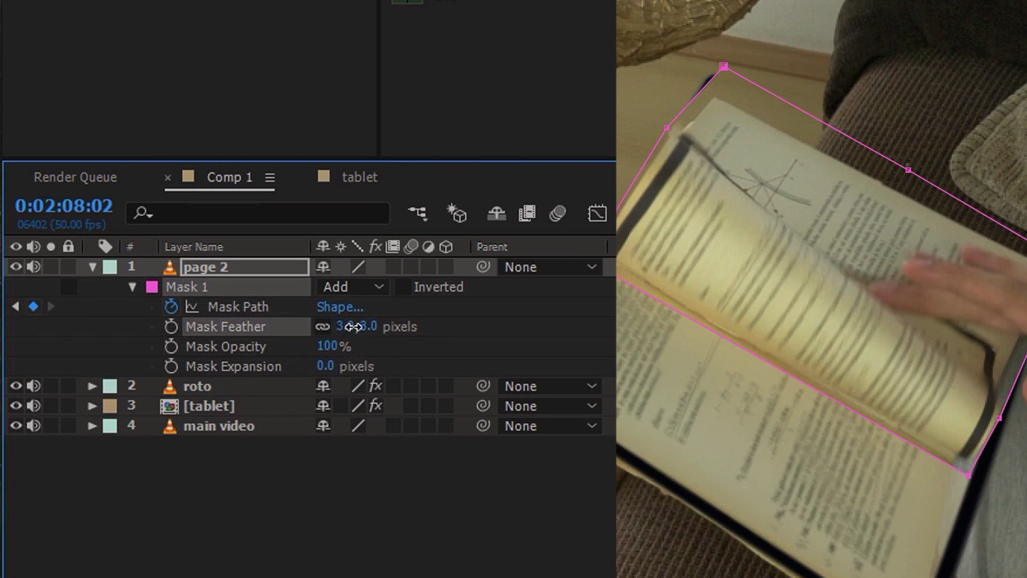
{"action": "left_click_drag", "start_coordinate": [353, 326], "coordinate": [397, 340]}
{"action": "key", "text": "Page_Up"}
{"action": "key", "text": "Page_Up"}
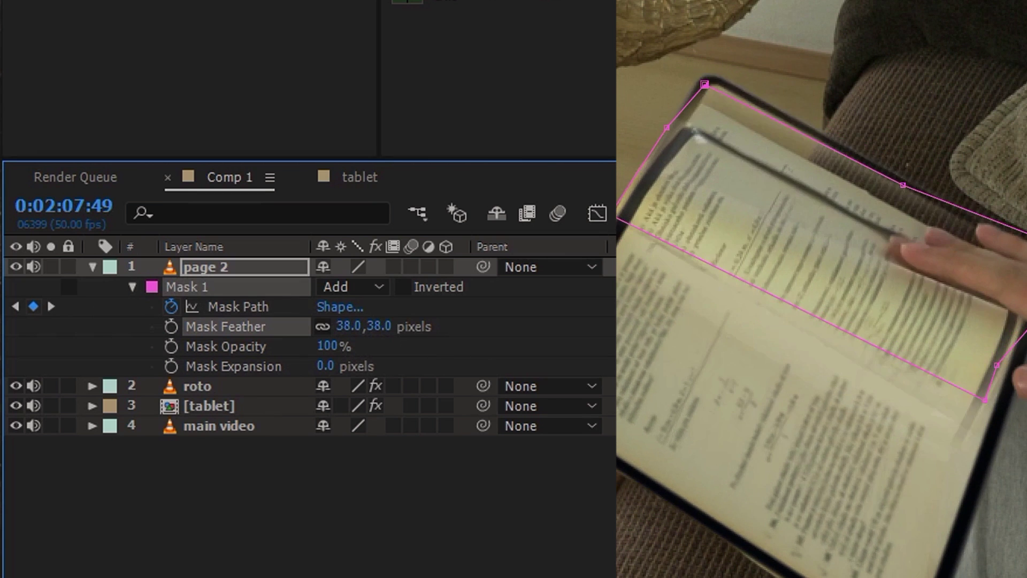
{"action": "key", "text": "Page_Up"}
{"action": "key", "text": "Page_Up"}
{"action": "key", "text": "Page_Up"}
{"action": "key", "text": "Page_Up"}
{"action": "key", "text": "Page_Up"}
{"action": "key", "text": "Page_Up"}
{"action": "key", "text": "Page_Up"}
{"action": "key", "text": "Page_Up"}
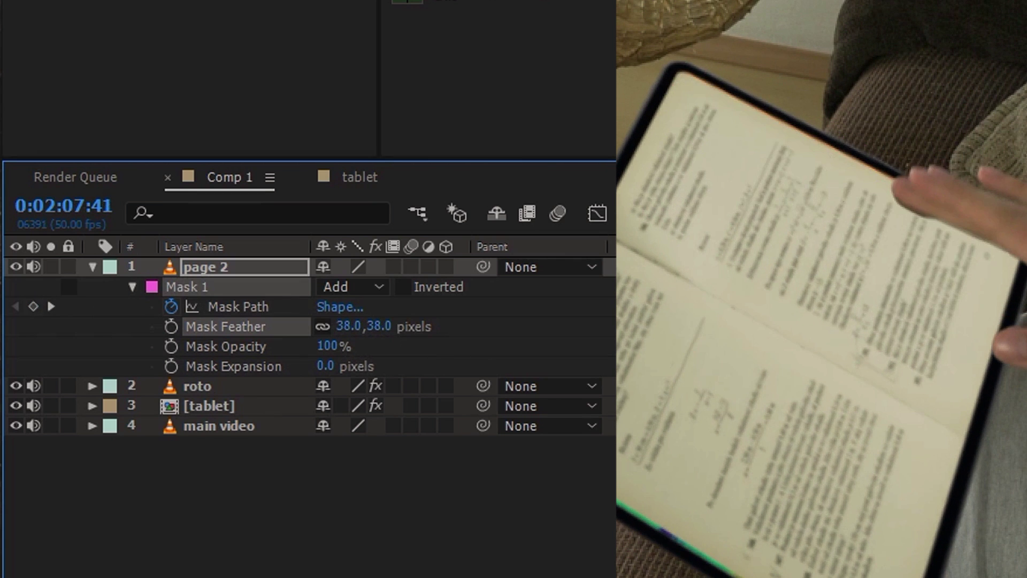
Step: Keyframe the page layer's position and reshape its mask onto the tablet edge across neighbouring frames
{"action": "key", "text": "shift+p"}
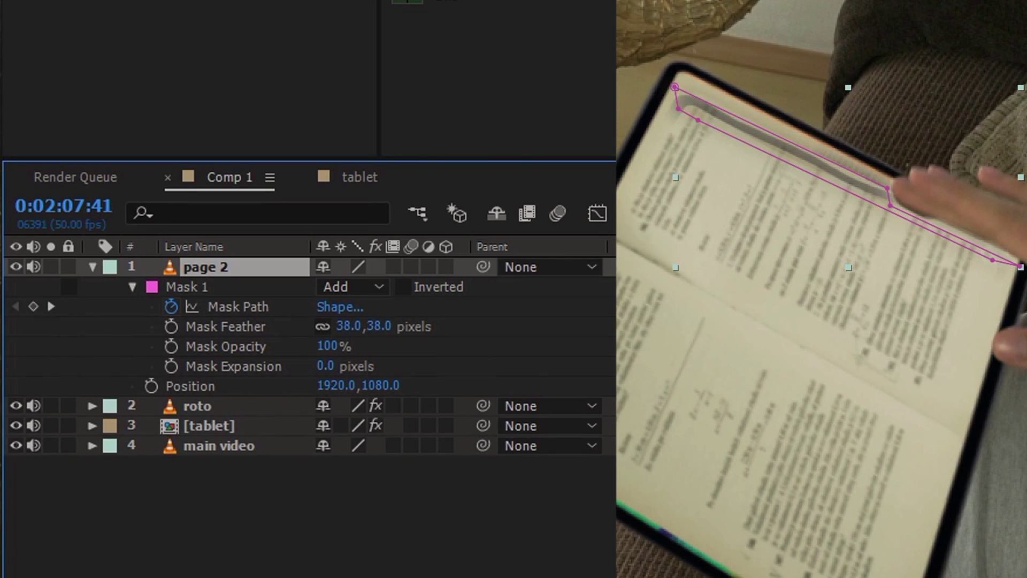
{"action": "left_click", "coordinate": [152, 384]}
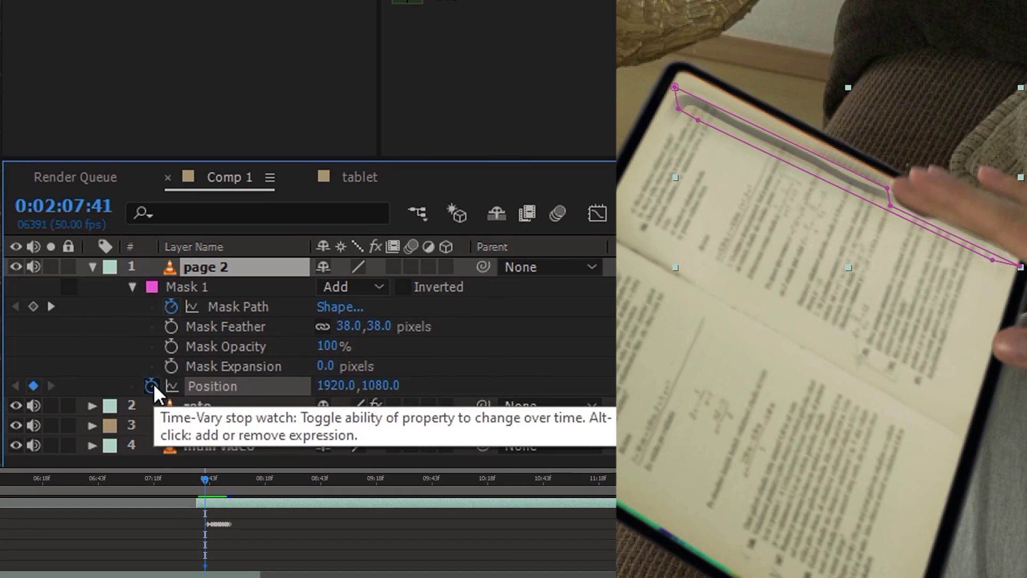
{"action": "key", "text": "Page_Up"}
{"action": "key", "text": "Page_Up"}
{"action": "key", "text": "Page_Up"}
{"action": "key", "text": "Page_Down"}
{"action": "key", "text": "Page_Down"}
{"action": "key", "text": "Page_Down"}
{"action": "left_click", "coordinate": [764, 147]}
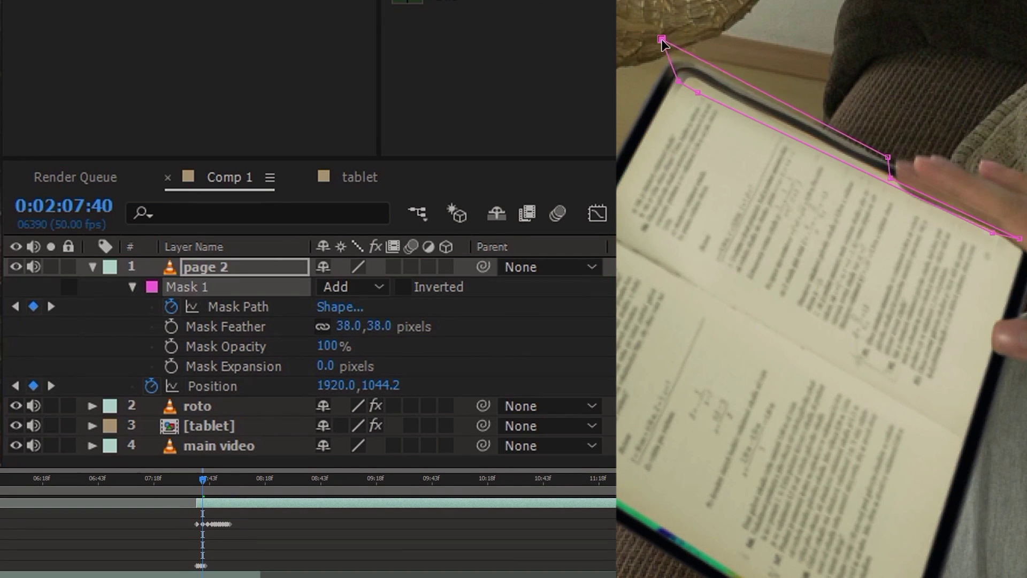
{"action": "key", "text": "Page_Down"}
{"action": "key", "text": "Page_Down"}
{"action": "key", "text": "Page_Down"}
{"action": "key", "text": "Page_Down"}
{"action": "left_click_drag", "start_coordinate": [764, 147], "coordinate": [701, 85]}
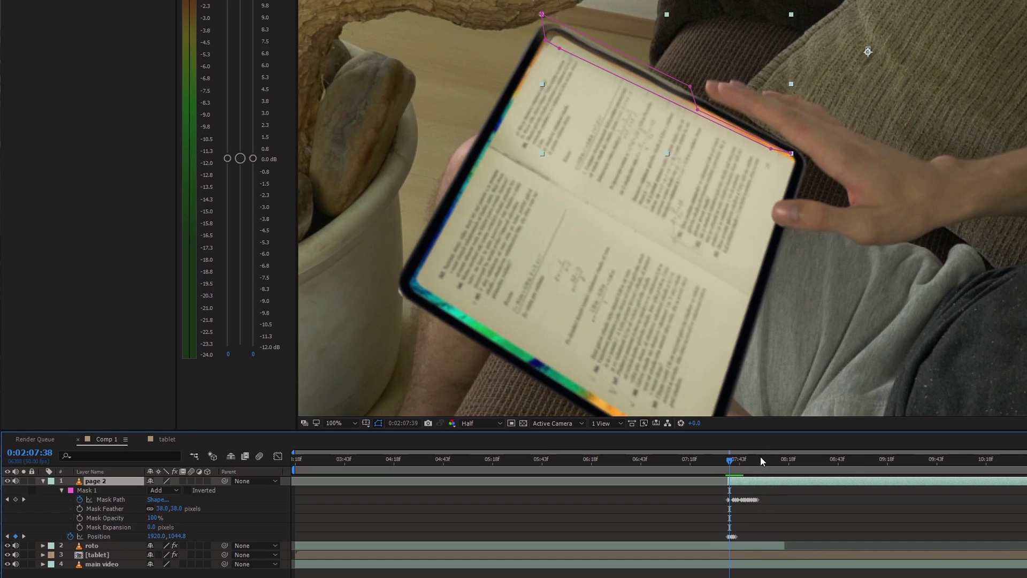
{"action": "key", "text": "Page_Down"}
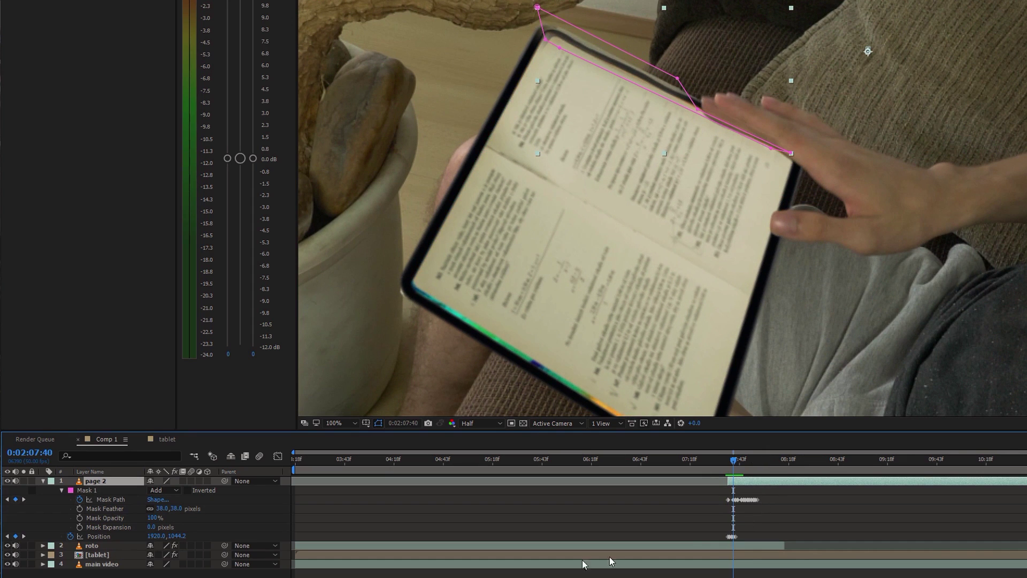
Step: Set the page layer's opacity to 0% a few frames earlier so it fades in
{"action": "key", "text": "shift+t"}
{"action": "key", "text": "Page_Up"}
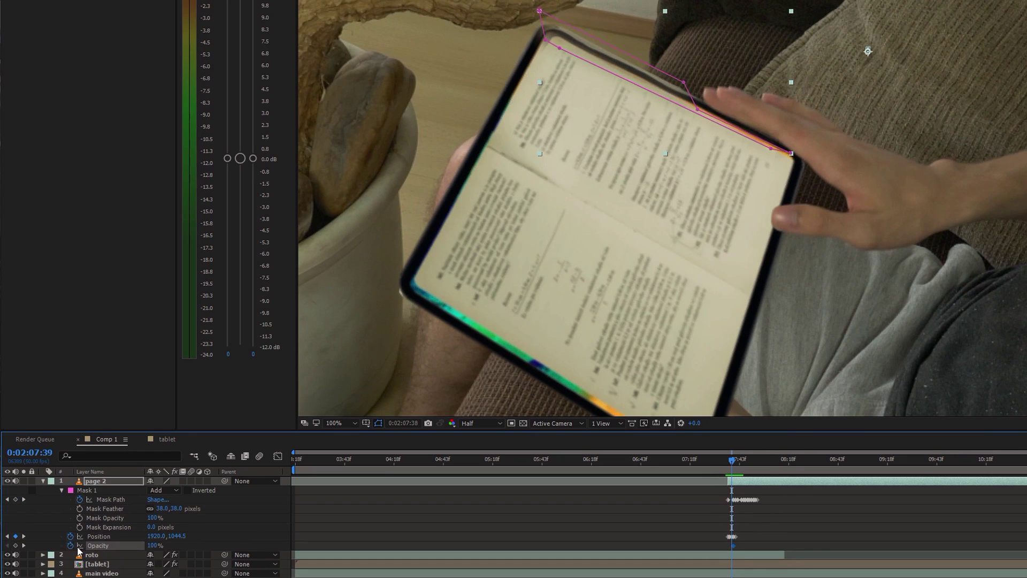
{"action": "key", "text": "Page_Up"}
{"action": "key", "text": "Page_Up"}
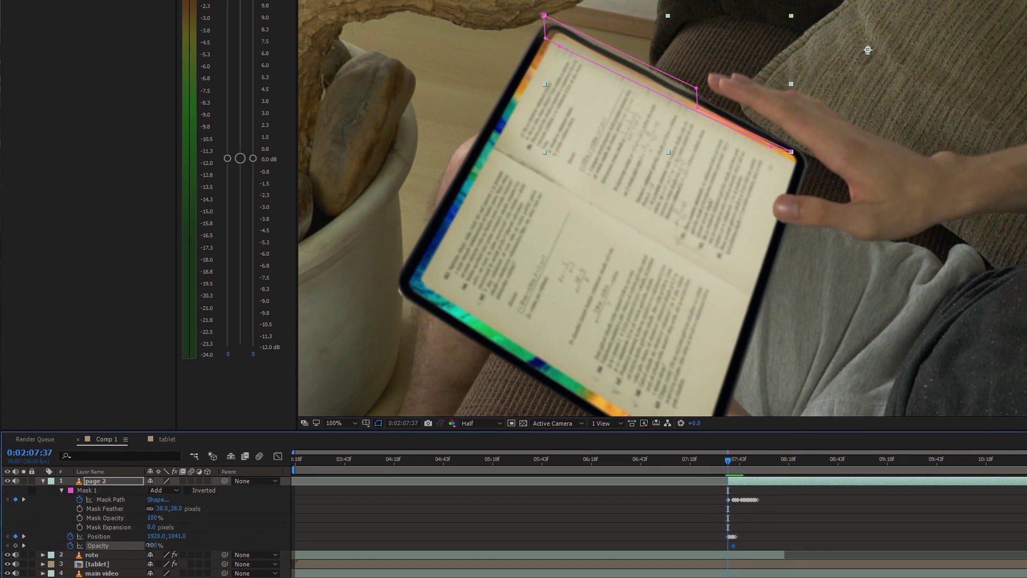
{"action": "left_click_drag", "start_coordinate": [150, 545], "coordinate": [16, 554]}
{"action": "key", "text": "Page_Down"}
{"action": "key", "text": "Page_Down"}
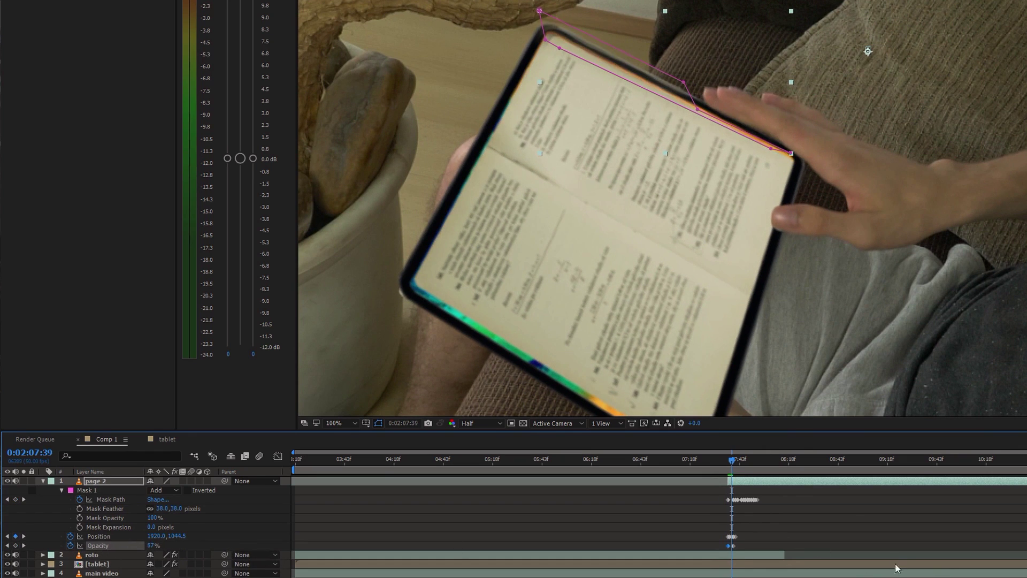
{"action": "key", "text": "Page_Down"}
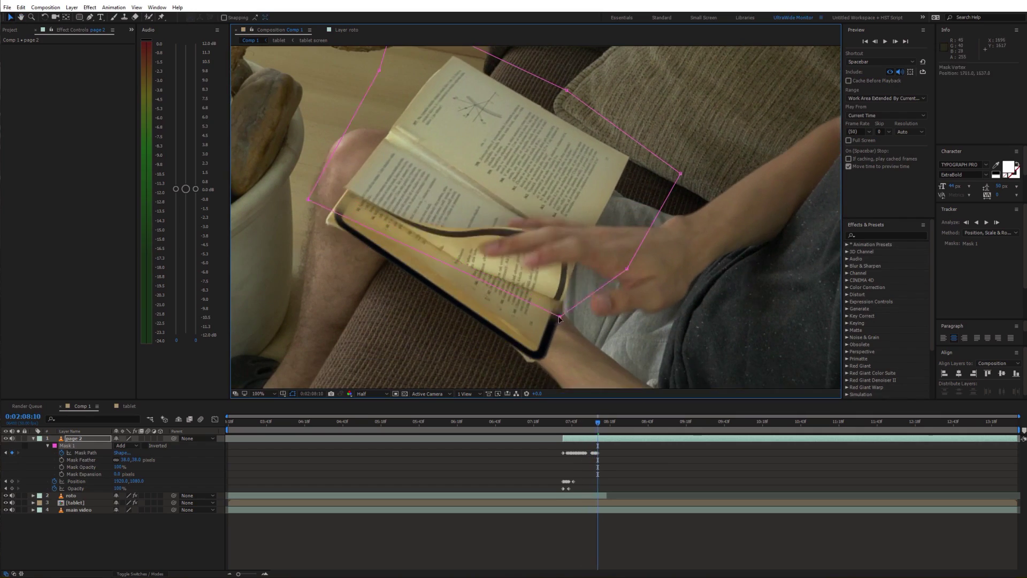